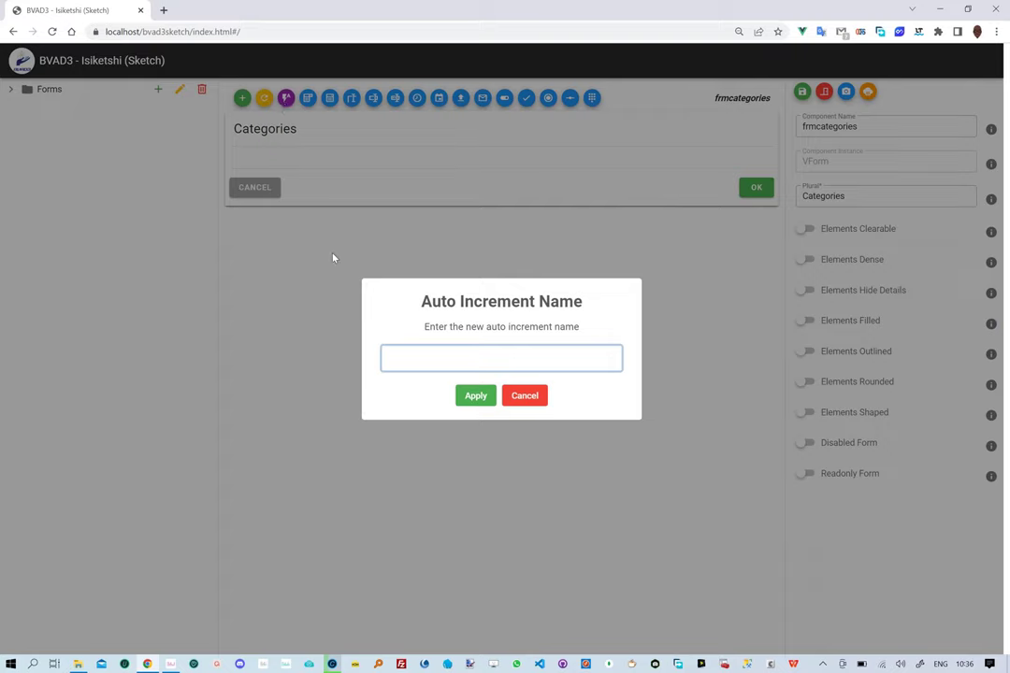
- Add an auto-increment field named id to the Categories form and save it
text(id)
click(478, 396)
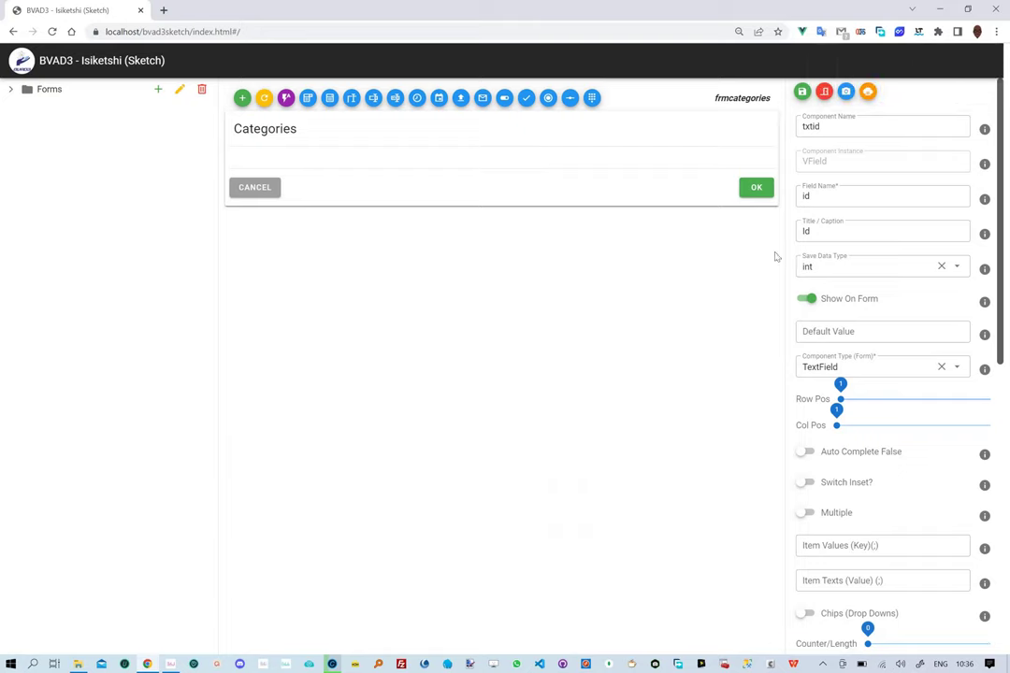
click(801, 93)
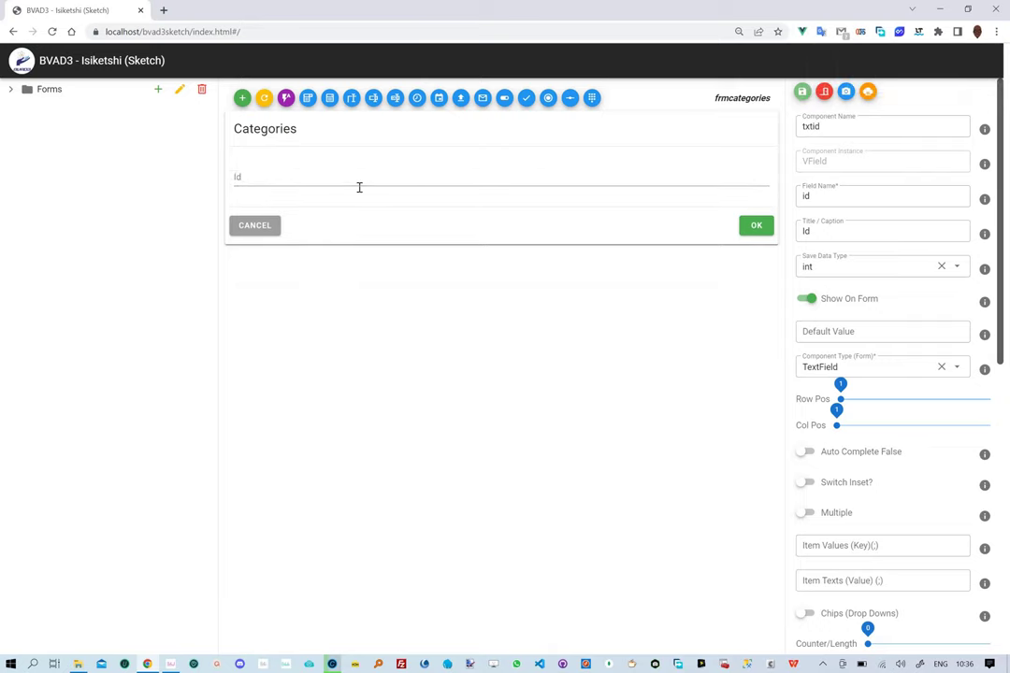
- Add a text box named name to the Categories form, save it, and try out both fields
click(373, 101)
text(name)
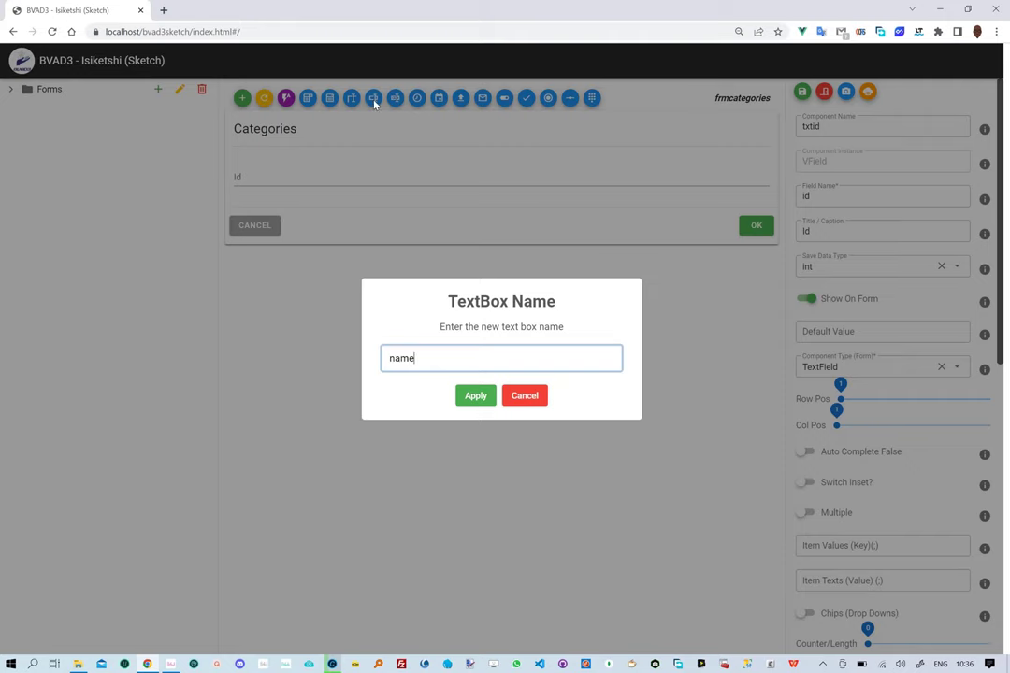
click(479, 397)
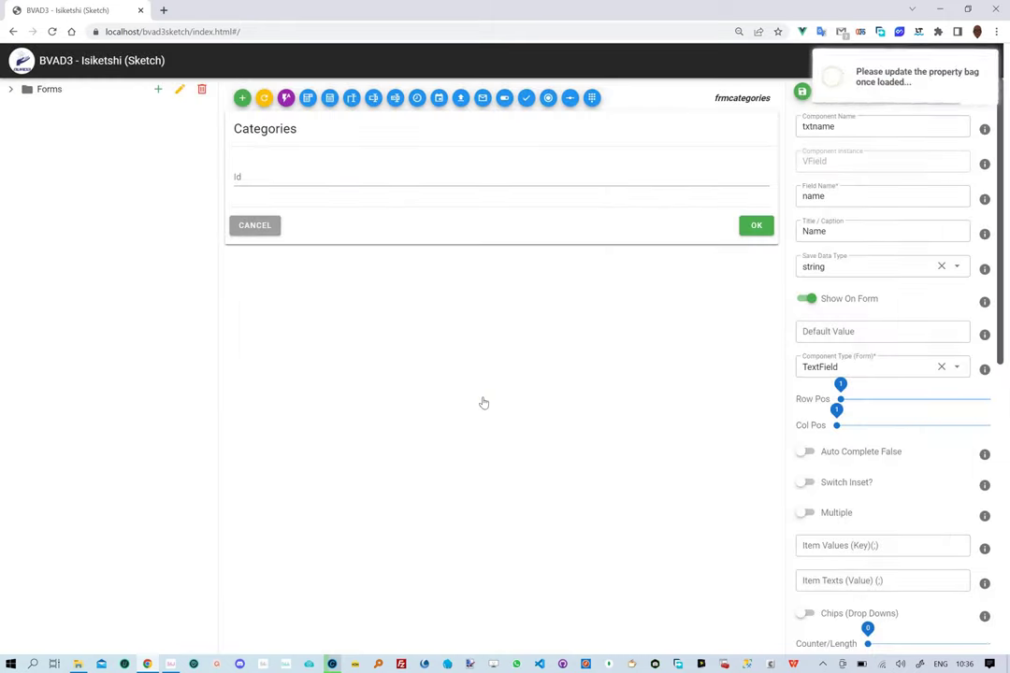
click(803, 92)
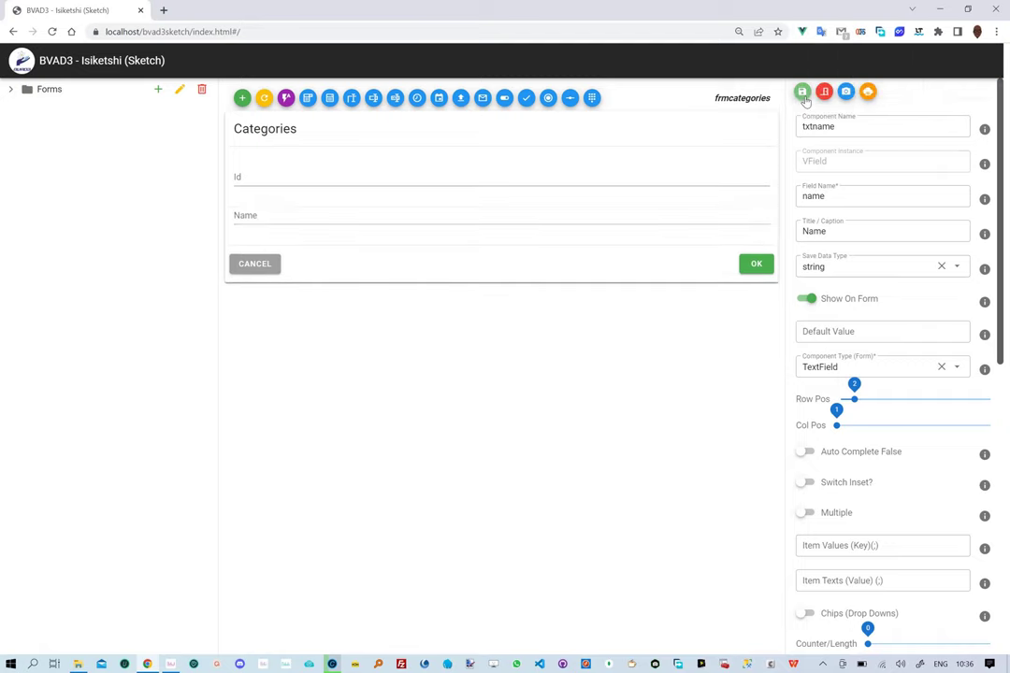
click(395, 177)
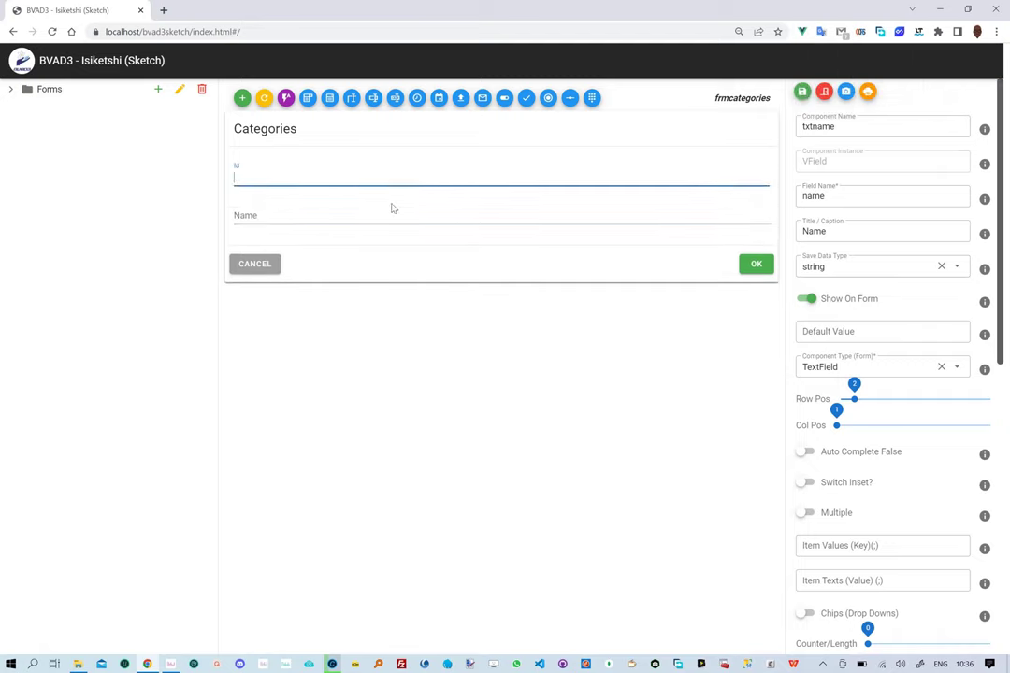
click(393, 216)
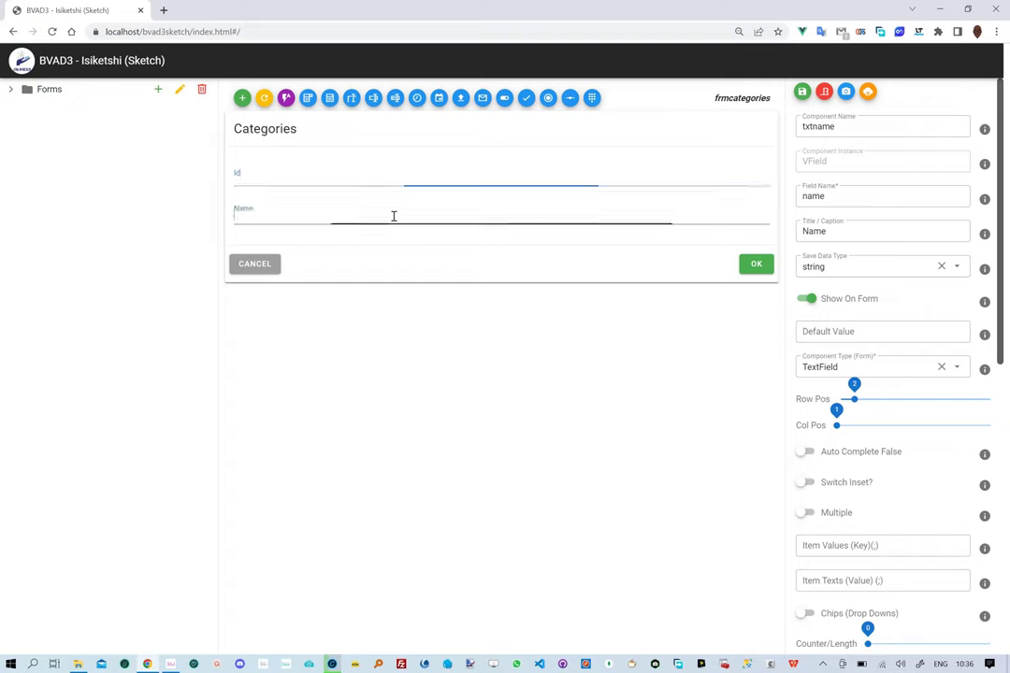
- Open the frmcategories form's properties for editing, enable Elements Rounded and save
click(11, 91)
click(21, 112)
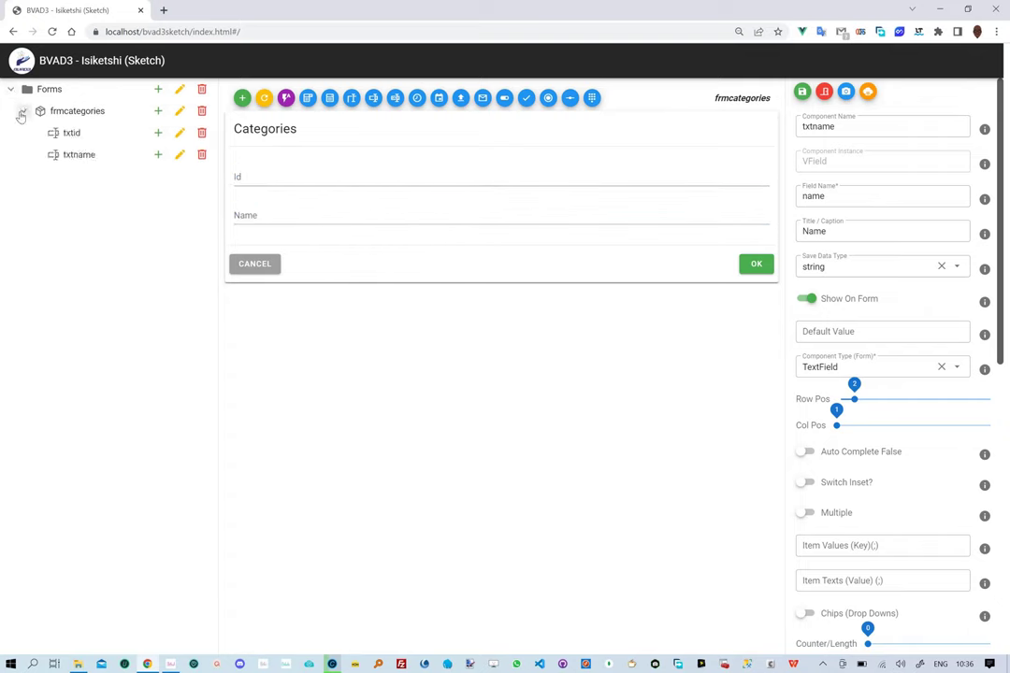
click(179, 110)
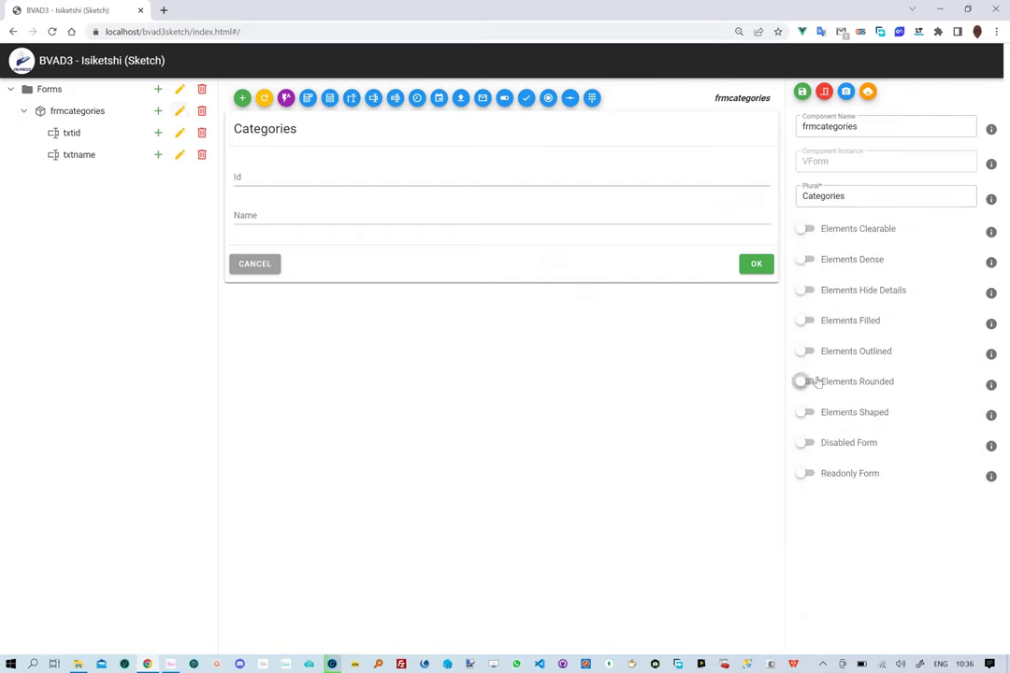
click(809, 381)
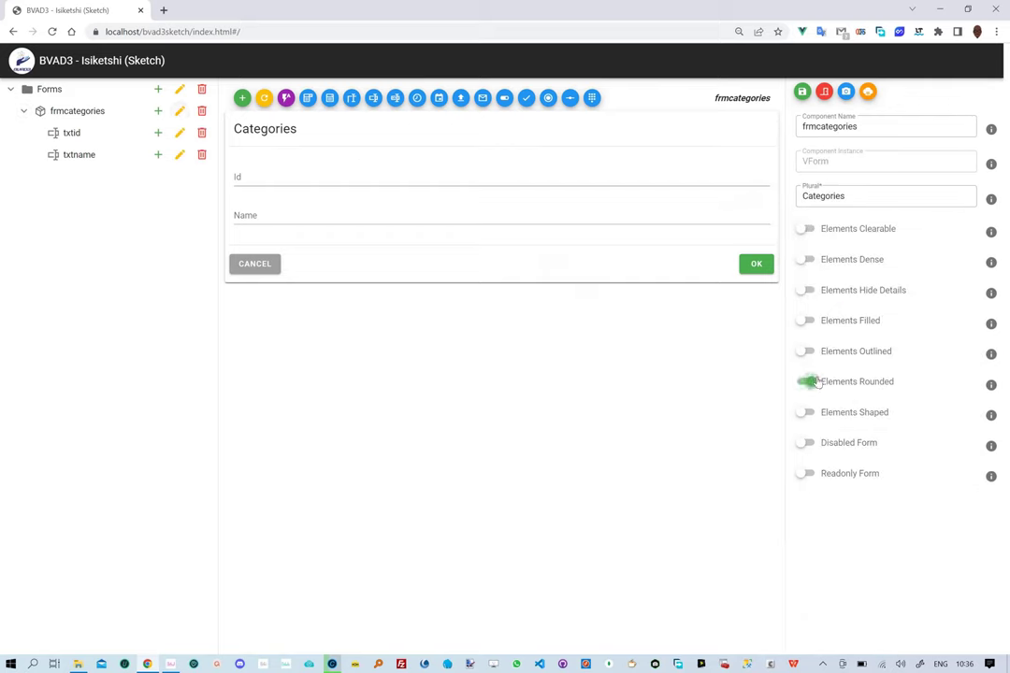
click(802, 93)
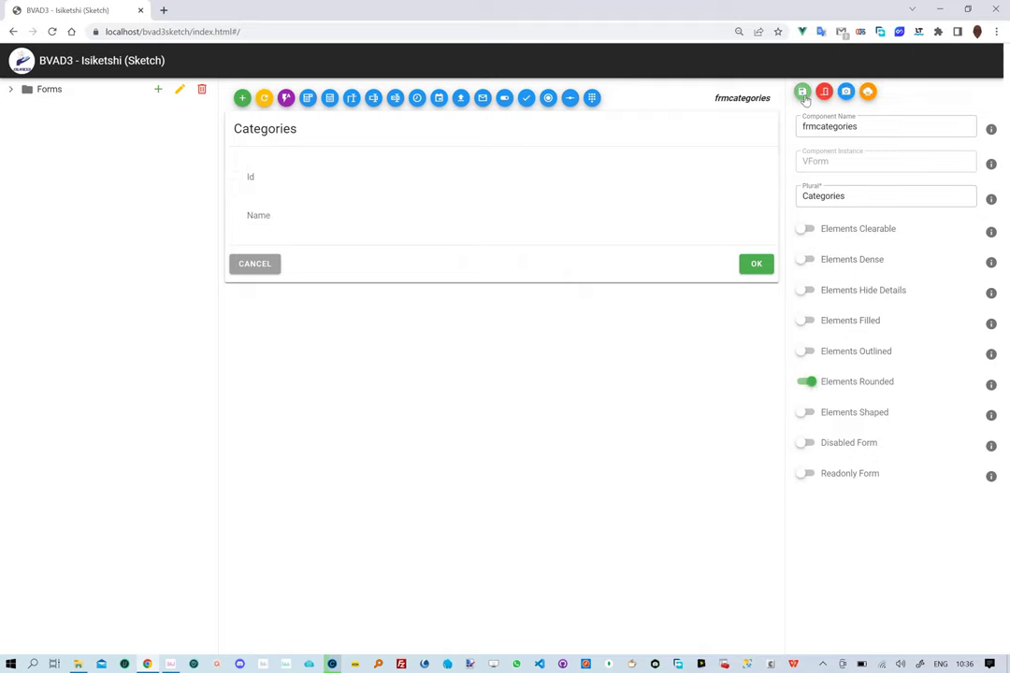
- Enable Elements Outlined for the Categories form, save, and try the Id and Name fields
click(804, 350)
click(803, 94)
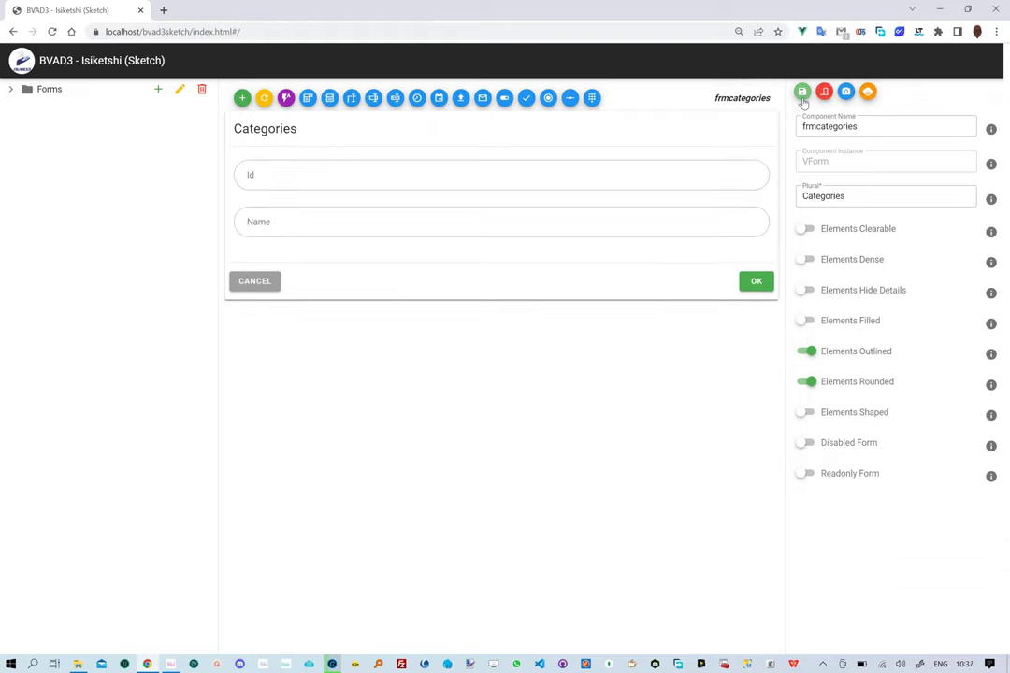
click(613, 176)
click(610, 233)
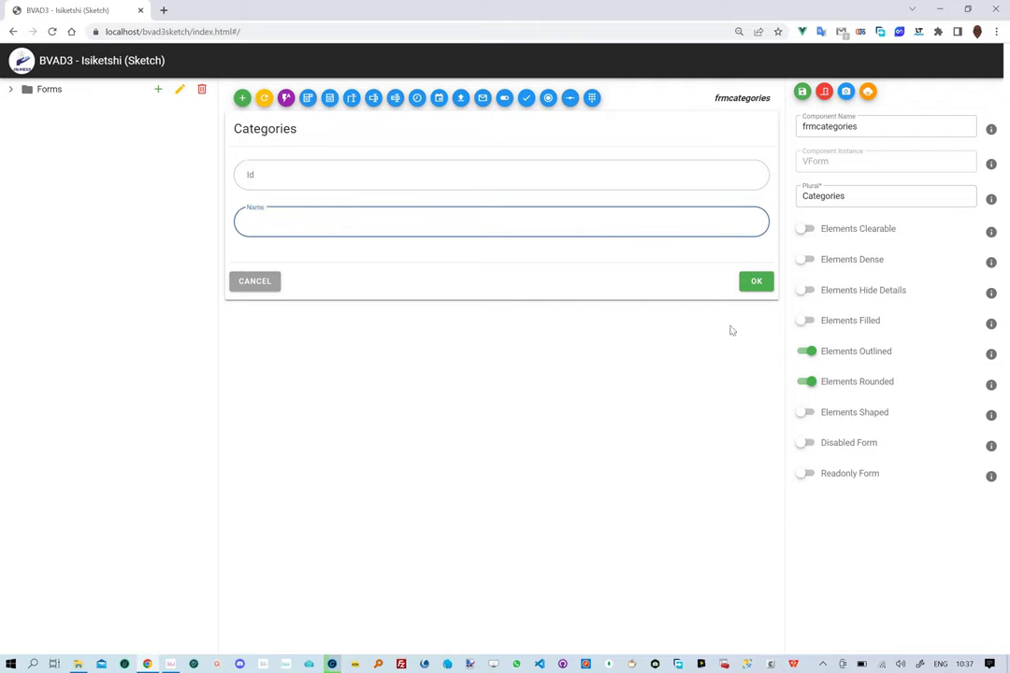
- Turn off Elements Rounded, enable Elements Filled with Elements Outlined kept on, and save the form
click(804, 351)
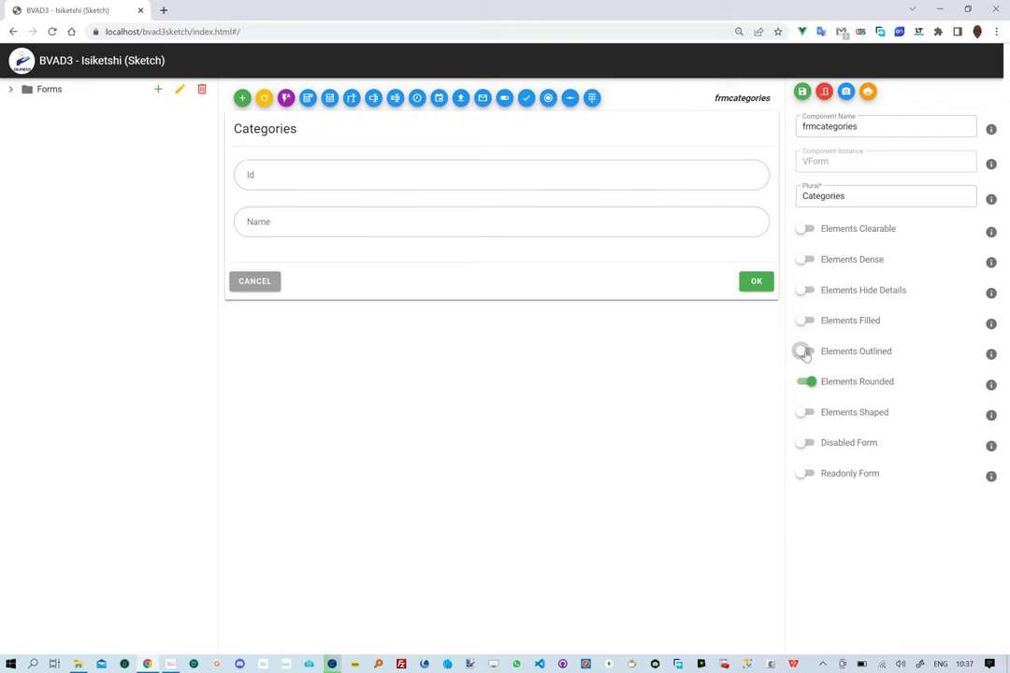
click(806, 352)
click(806, 382)
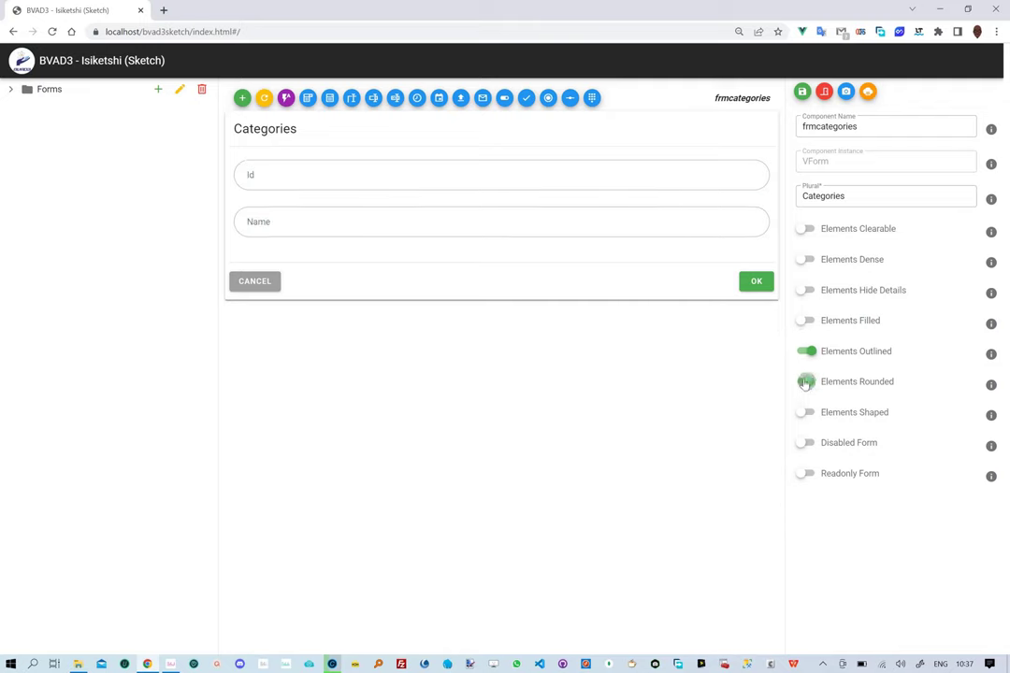
click(806, 321)
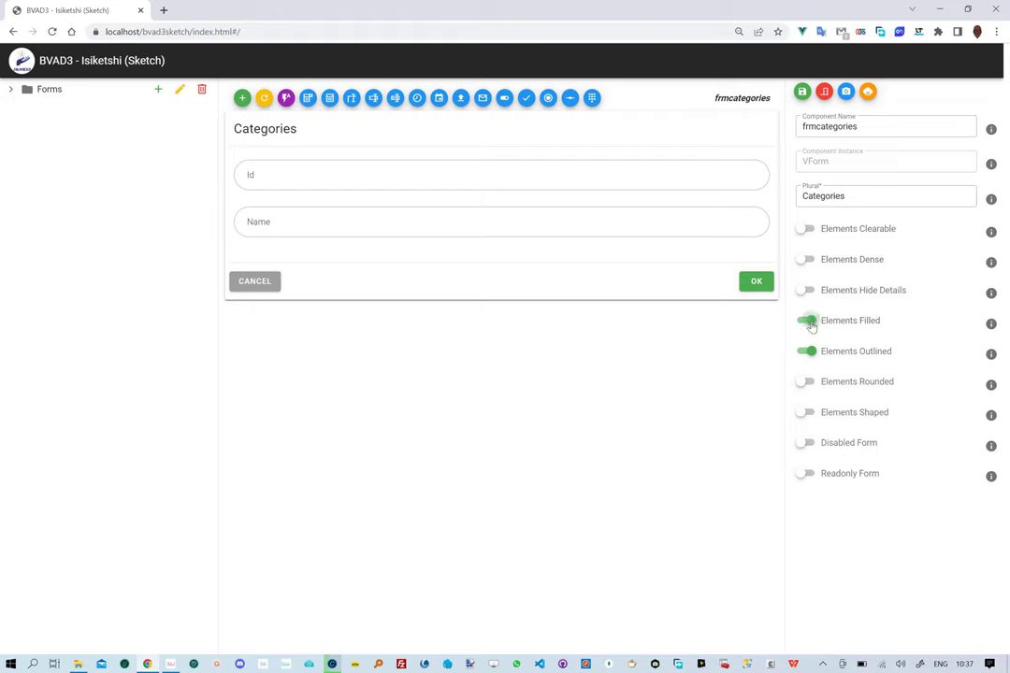
click(802, 93)
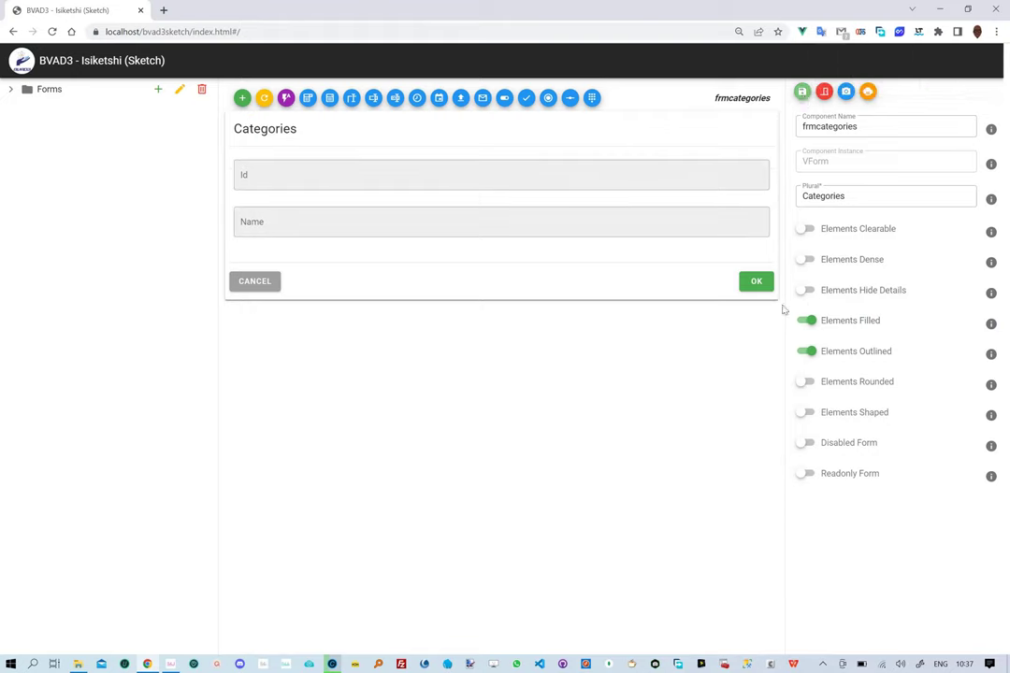
- Turn off Elements Filled, enable Elements Hide Details and save the form properties
click(804, 323)
click(806, 290)
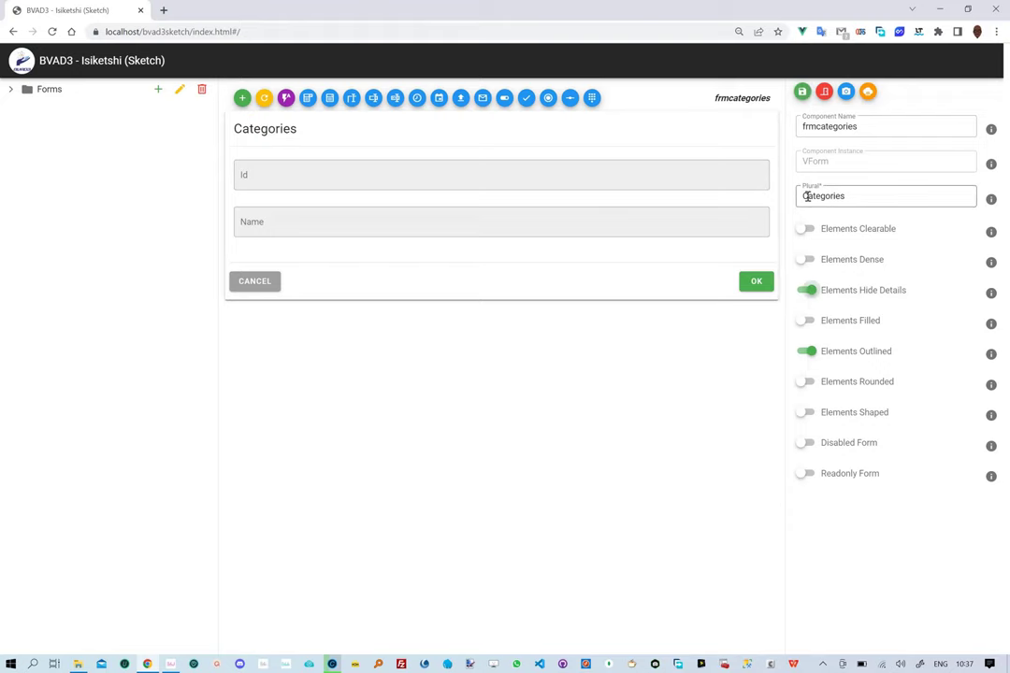
click(802, 93)
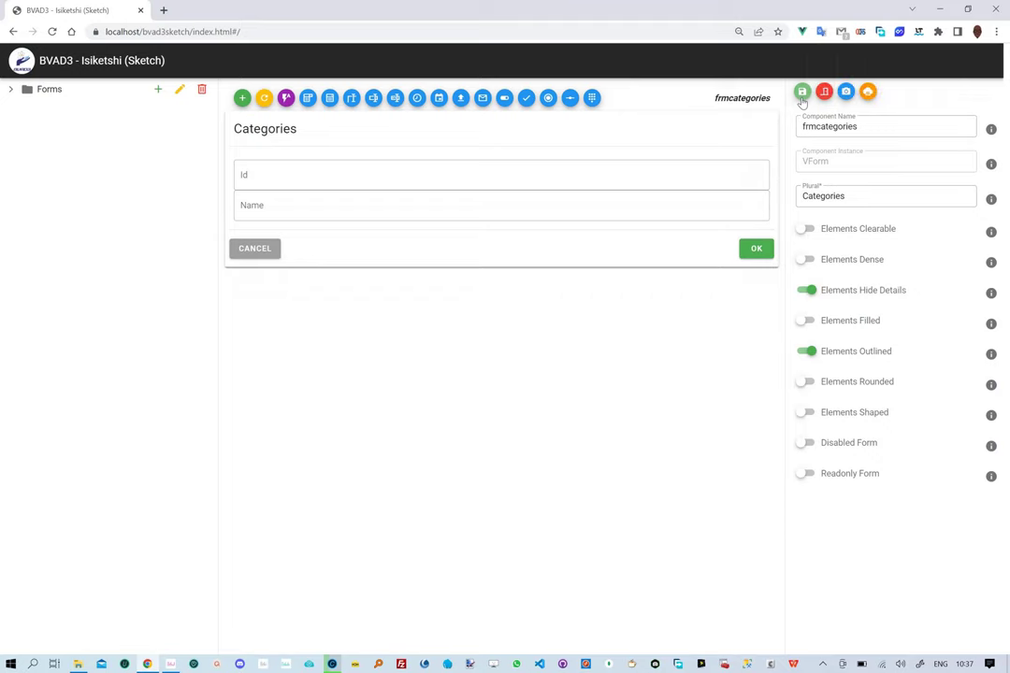
- Turn off Elements Hide Details, enable Elements Dense and Elements Shaped, and save the form properties
click(806, 291)
click(805, 260)
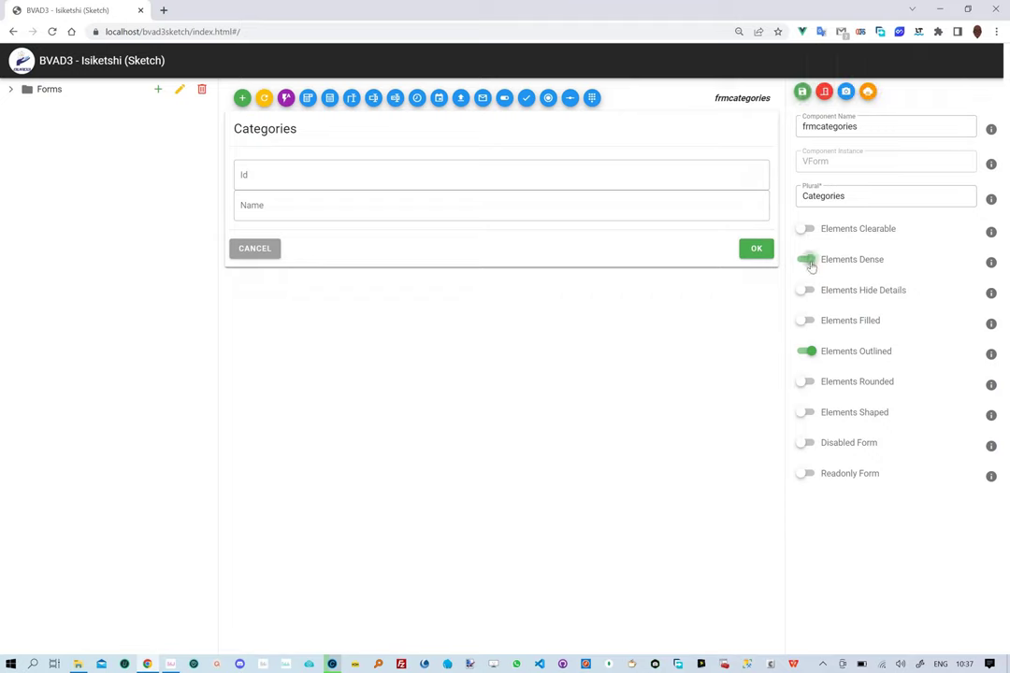
click(802, 96)
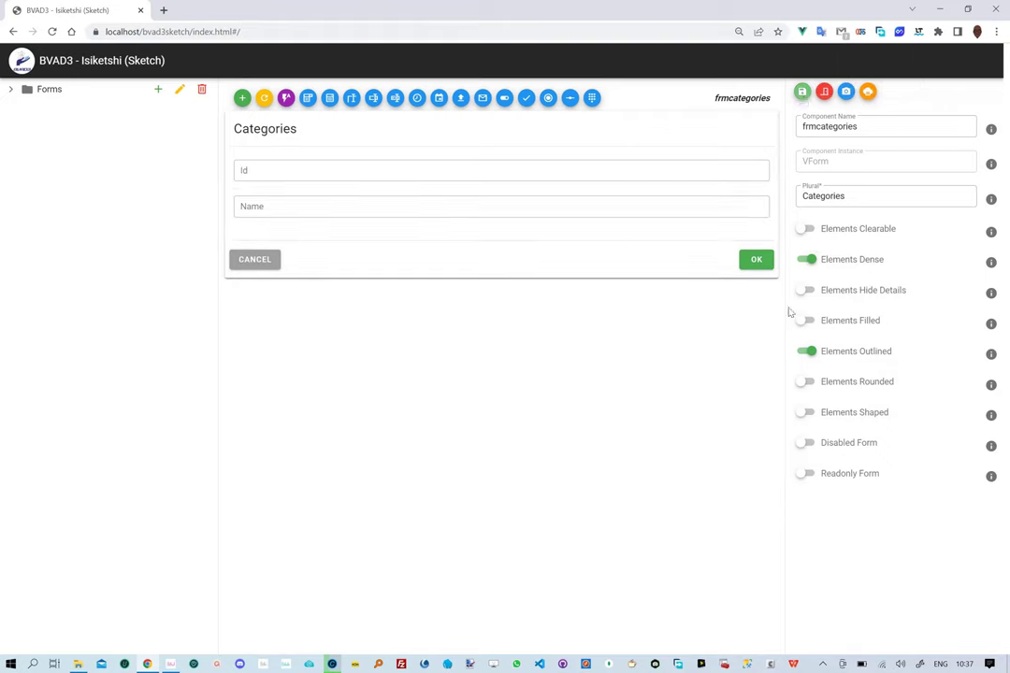
click(810, 415)
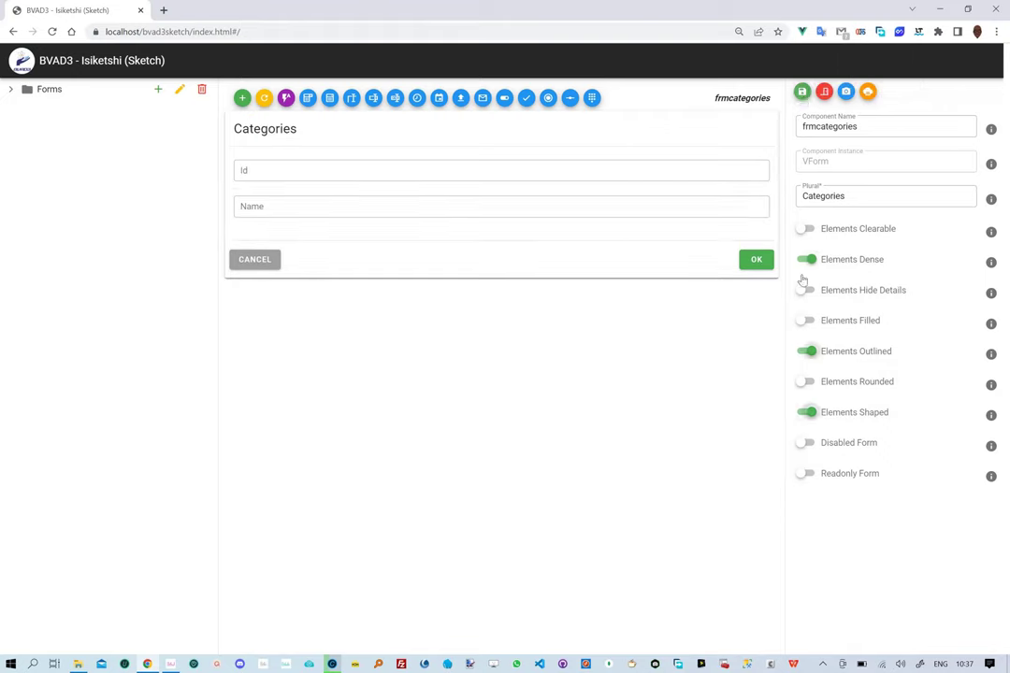
click(802, 96)
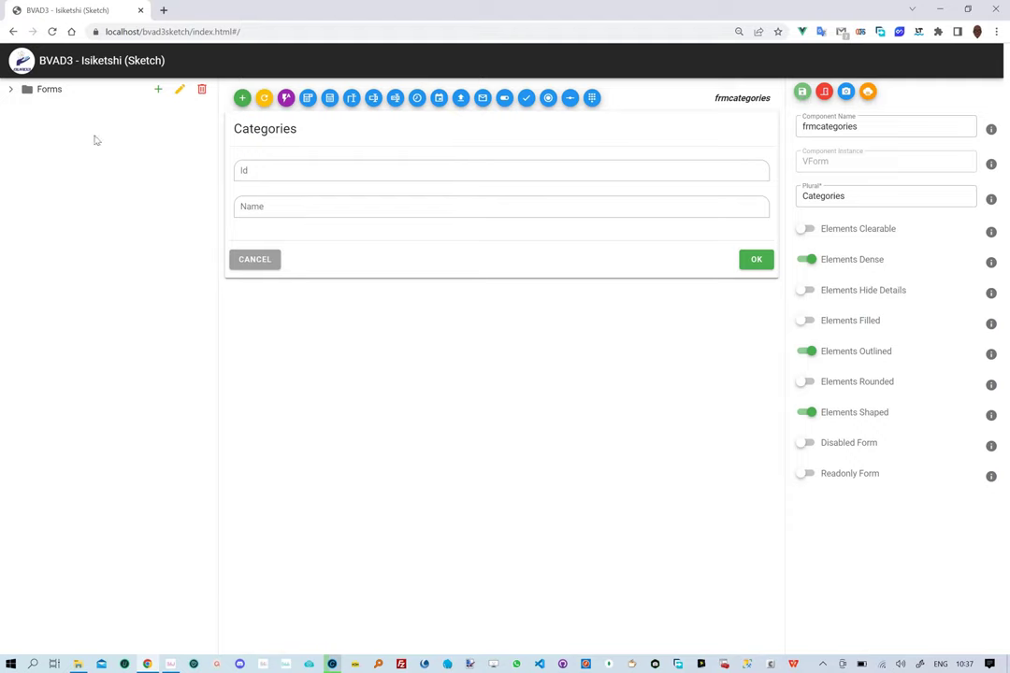
- Add a time field named start-time to the Categories form and save its properties
click(416, 99)
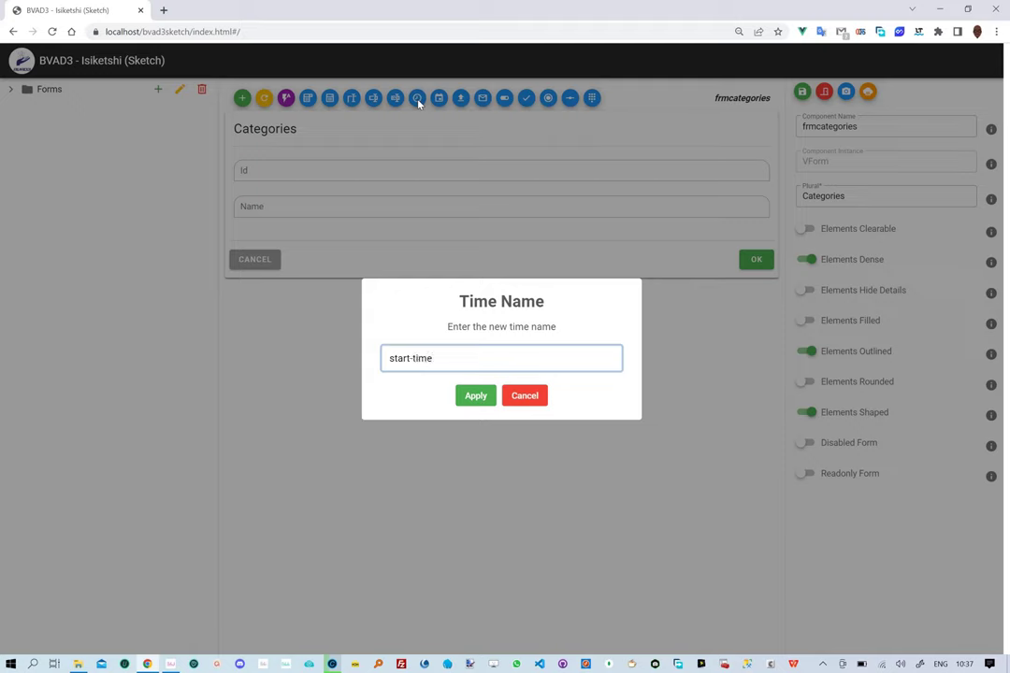
click(480, 400)
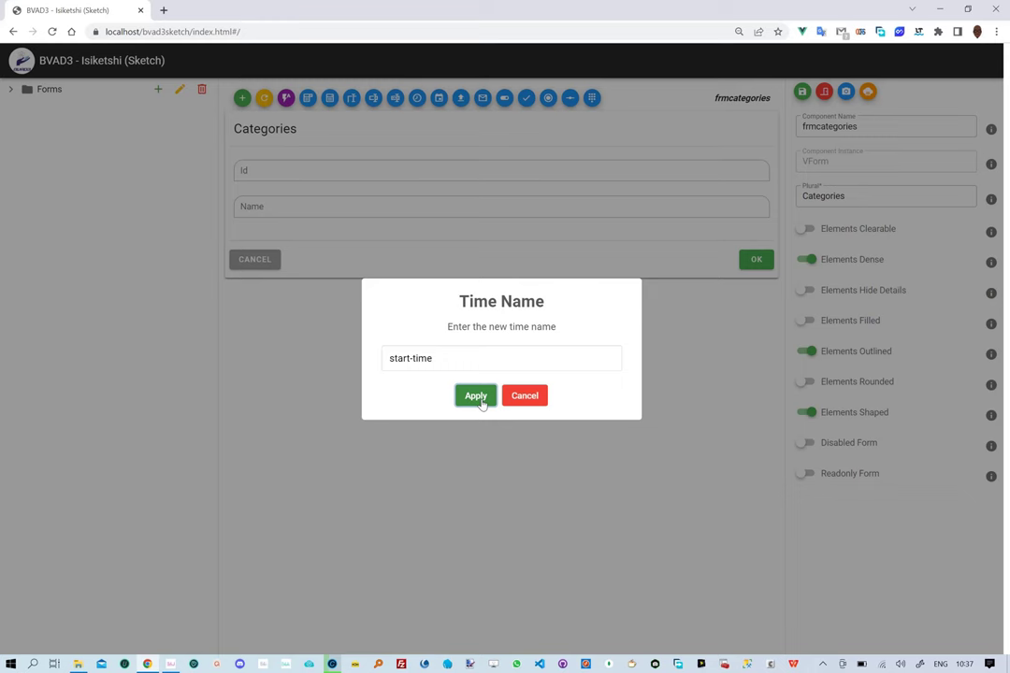
click(480, 399)
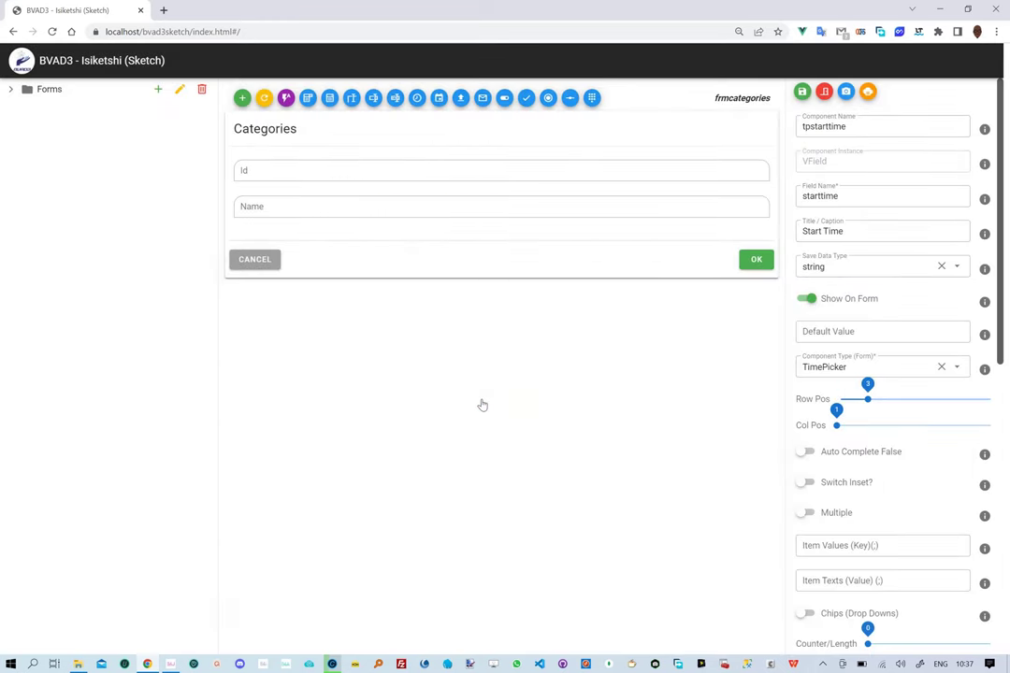
click(801, 93)
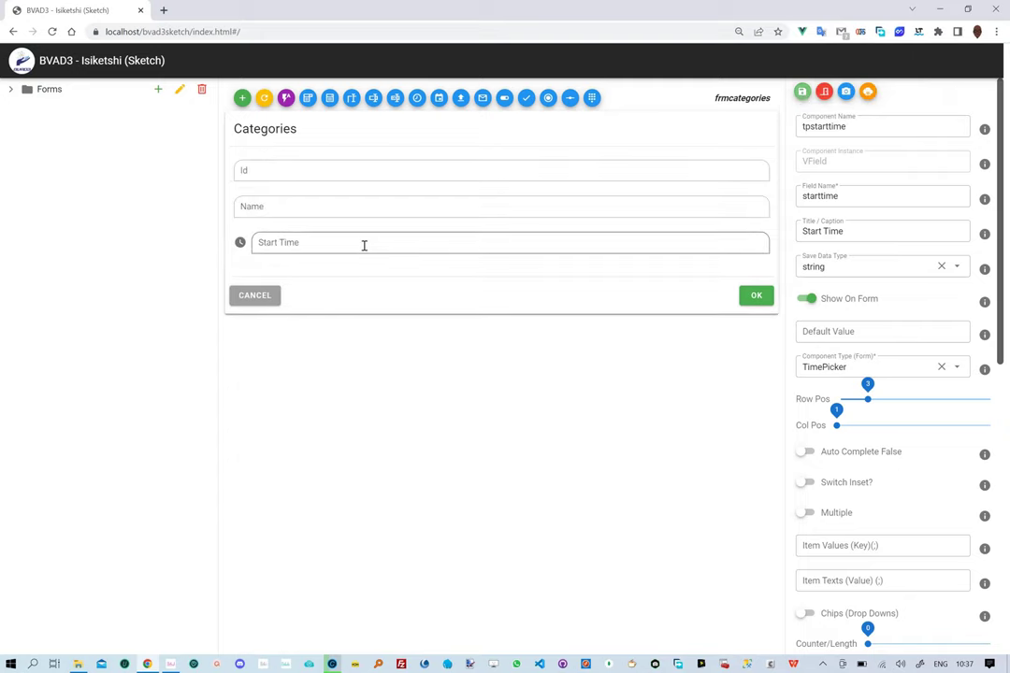
- Test the Start Time picker on the form by choosing 3:19 PM
click(363, 245)
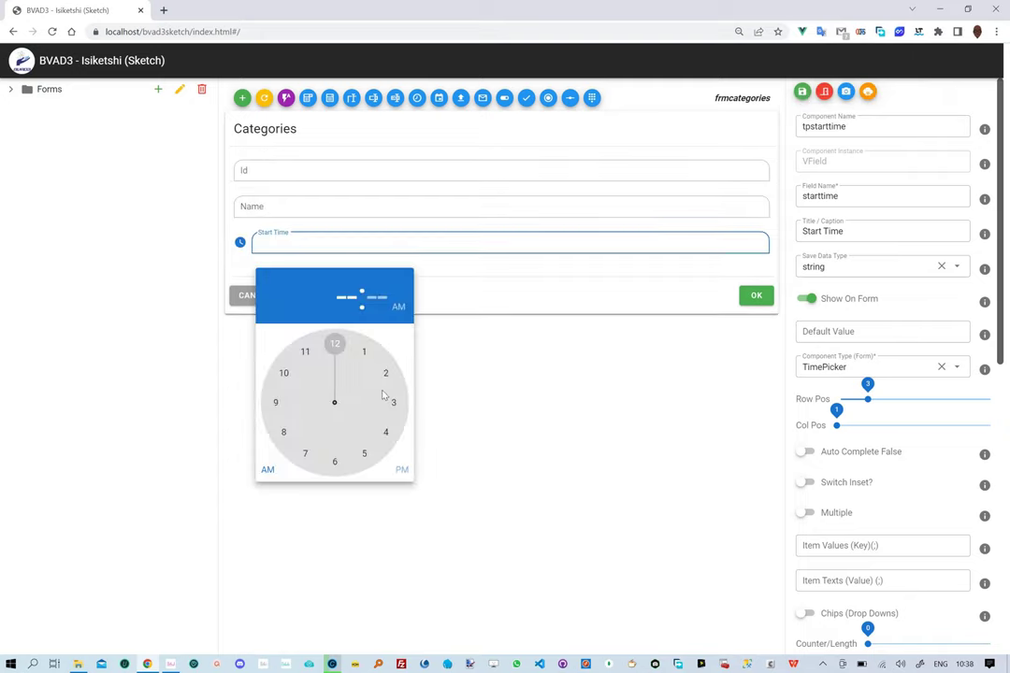
click(392, 403)
click(386, 431)
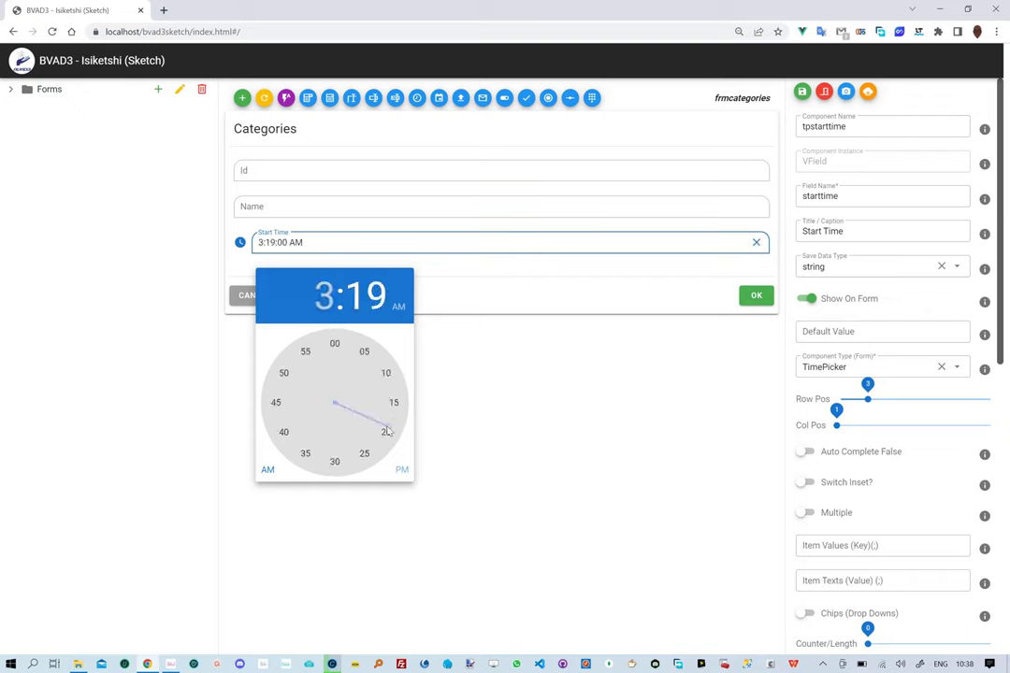
click(401, 469)
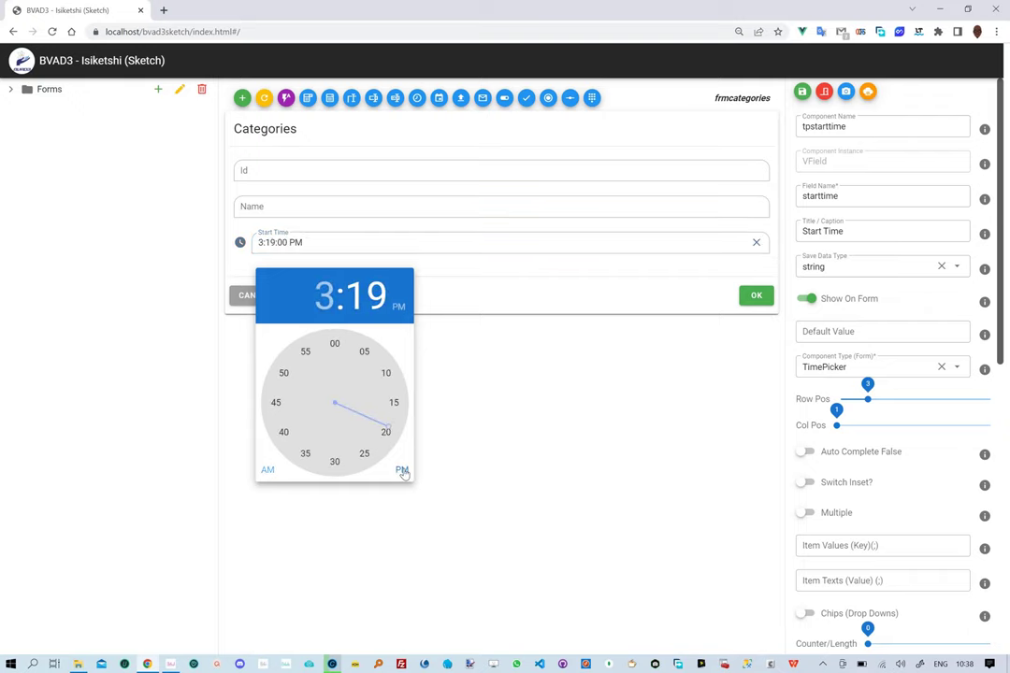
click(446, 410)
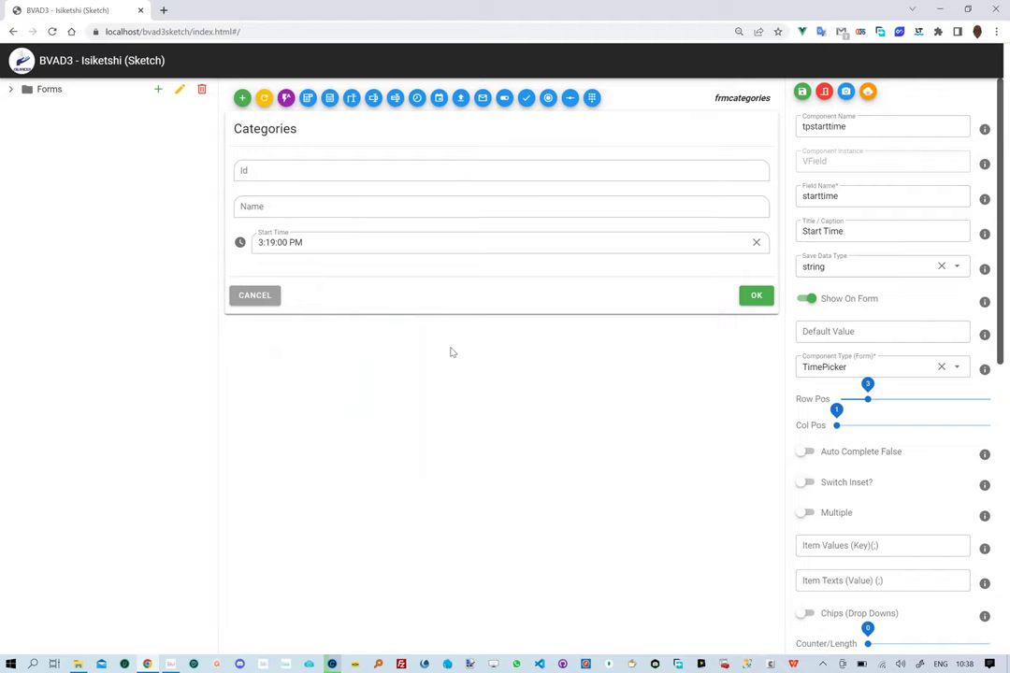
- Add a date field named start-date to the Categories form and save its properties
click(439, 101)
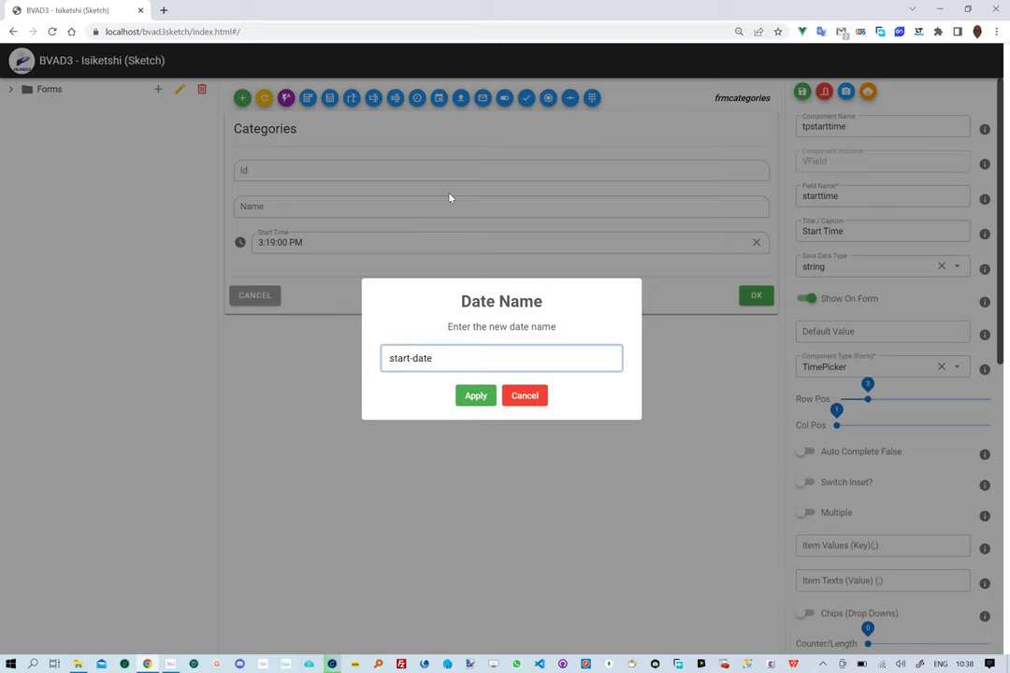
click(478, 398)
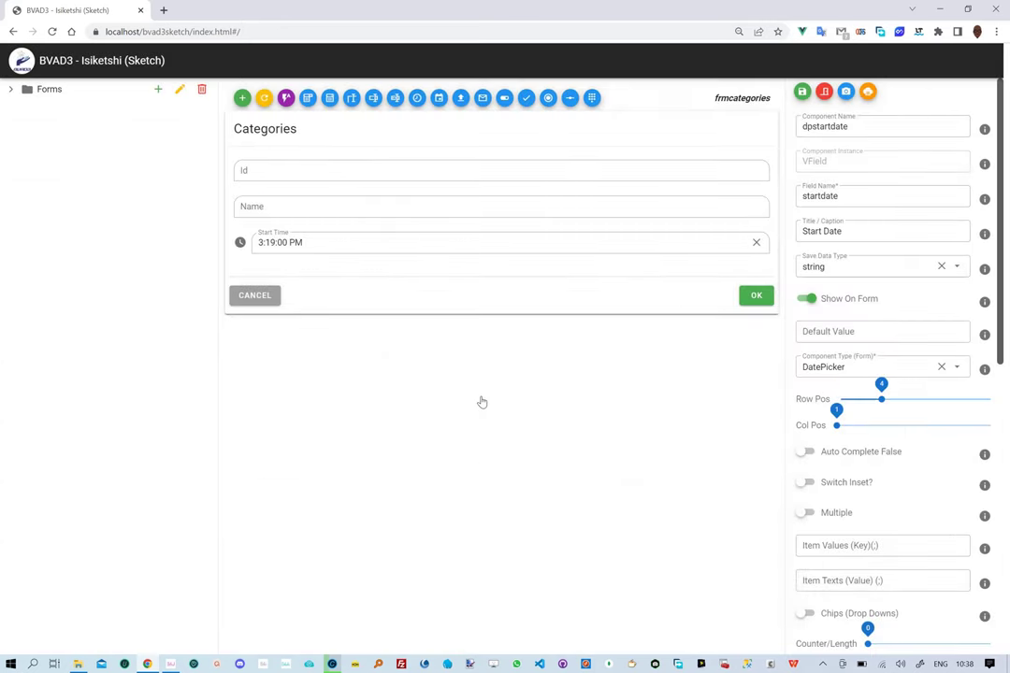
click(802, 94)
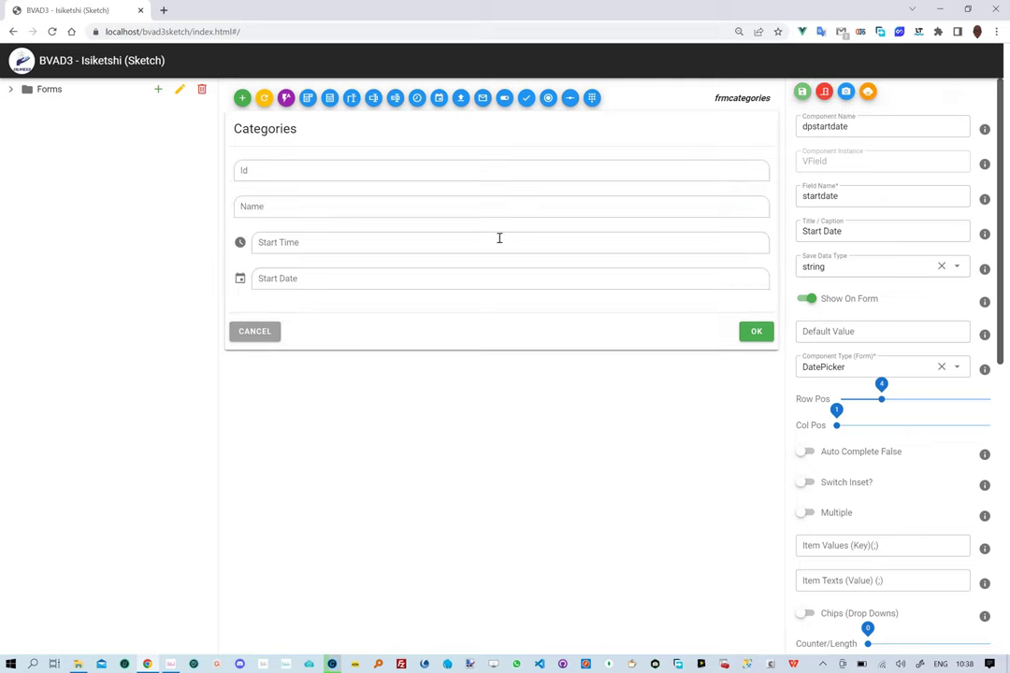
- Test the Start Date picker on the form by choosing 4/8/2022
click(390, 274)
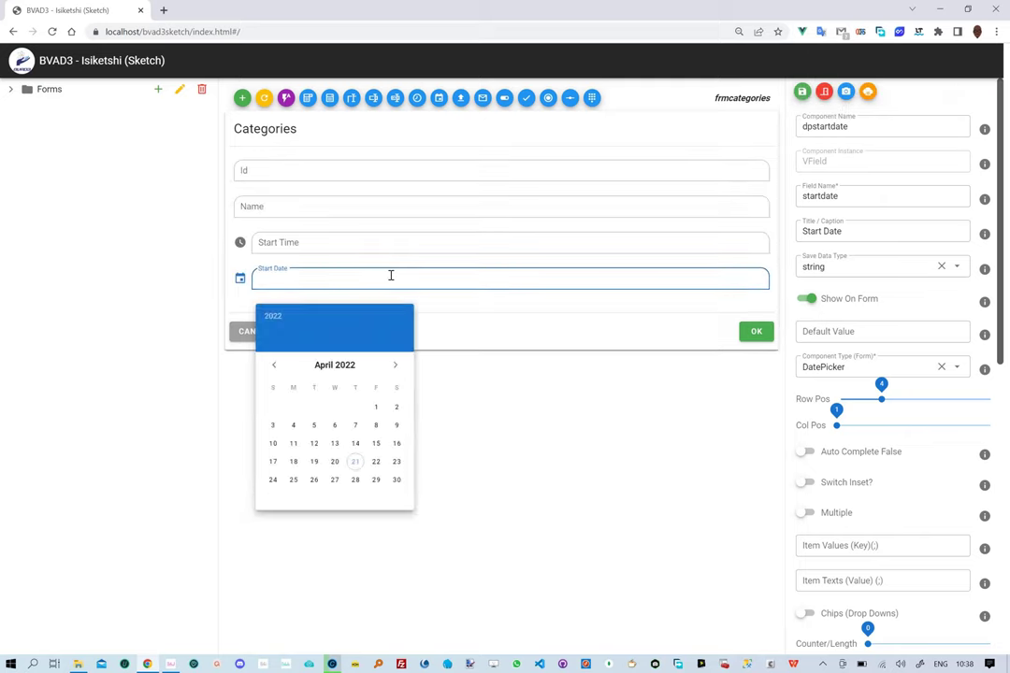
click(375, 424)
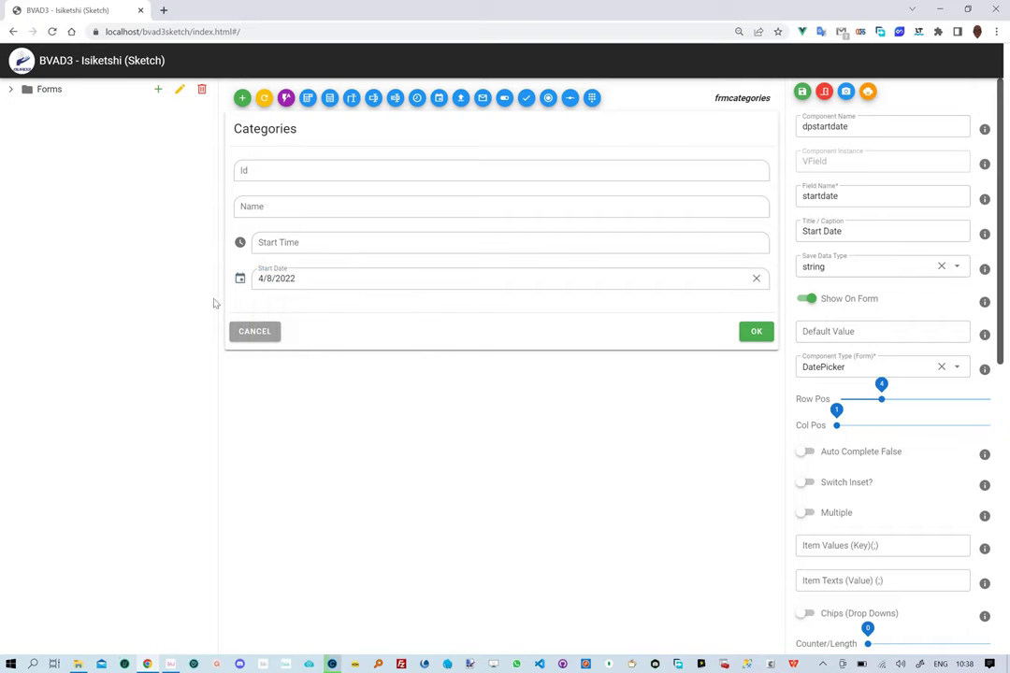
- Turn off Elements Shaped and Elements Outlined in the frmcategories form properties, saving the form after each change
click(10, 89)
click(23, 111)
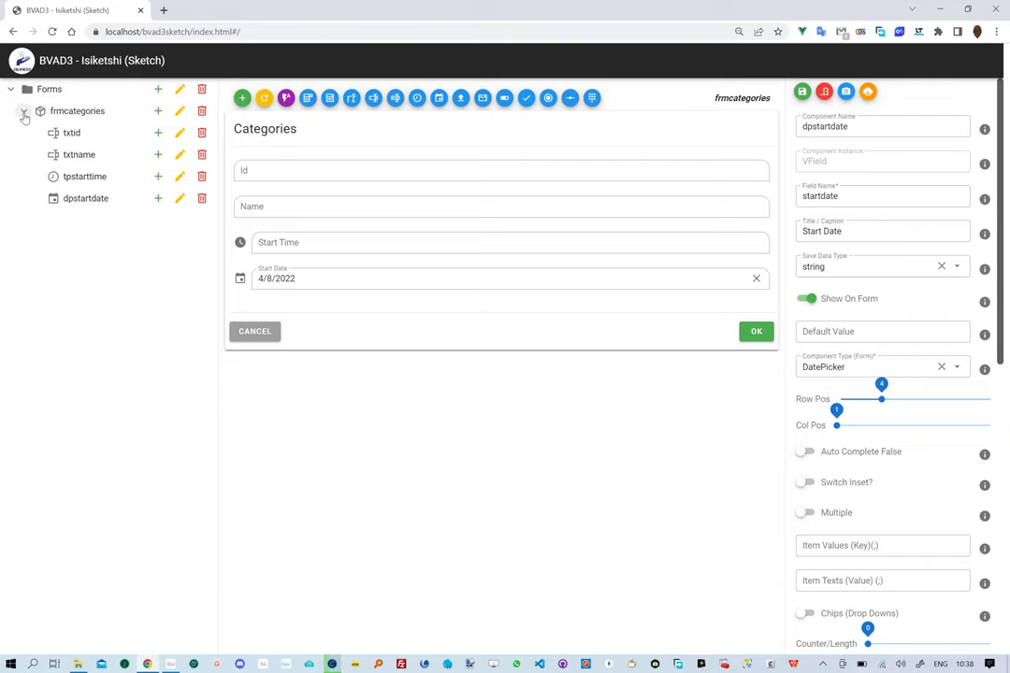
click(179, 111)
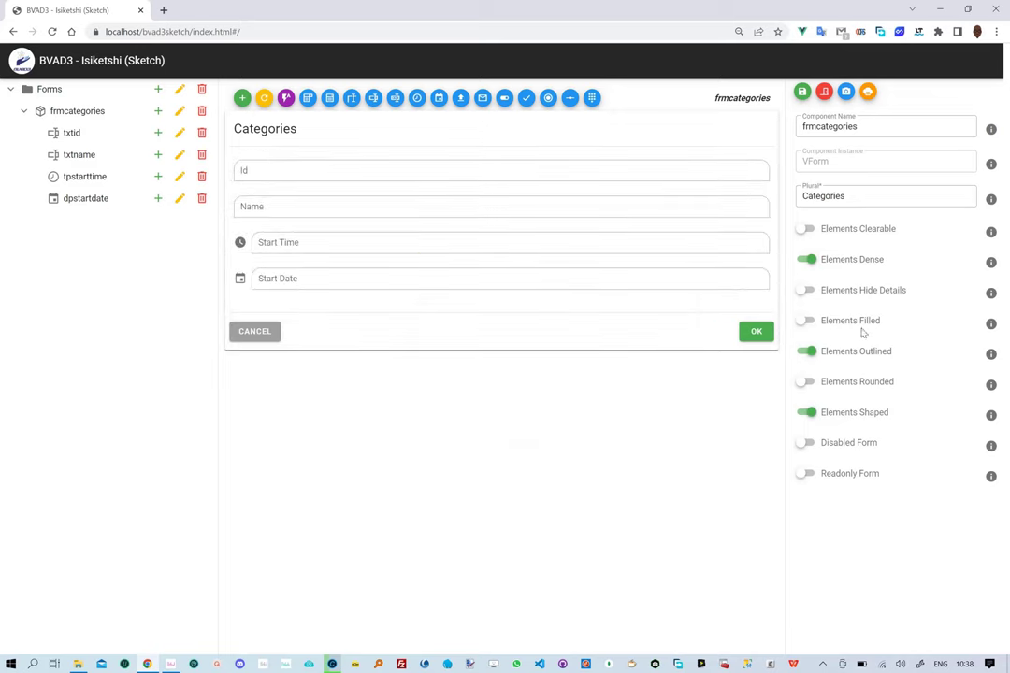
click(806, 415)
click(803, 92)
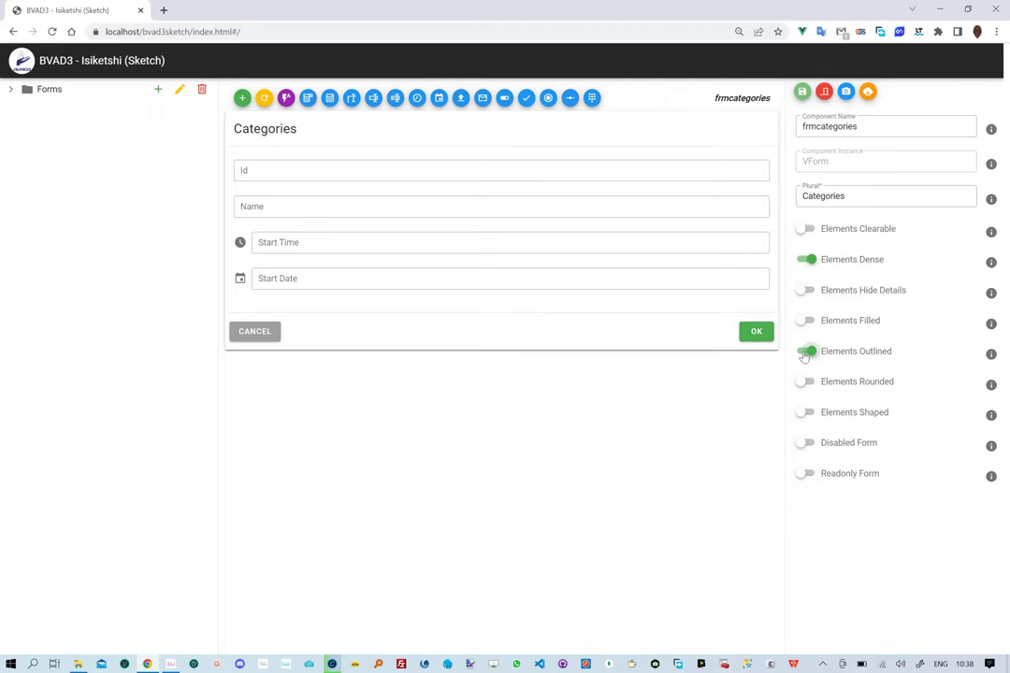
click(804, 353)
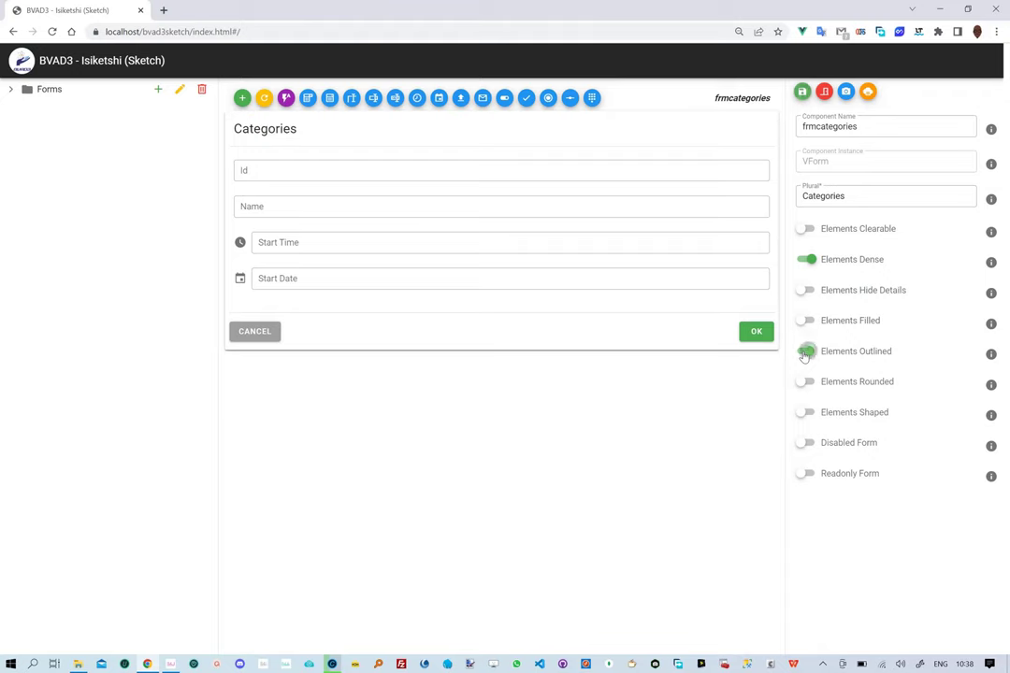
click(802, 91)
- Check how the Id, Name, Start Time and Start Date fields behave with the new form styling
click(462, 172)
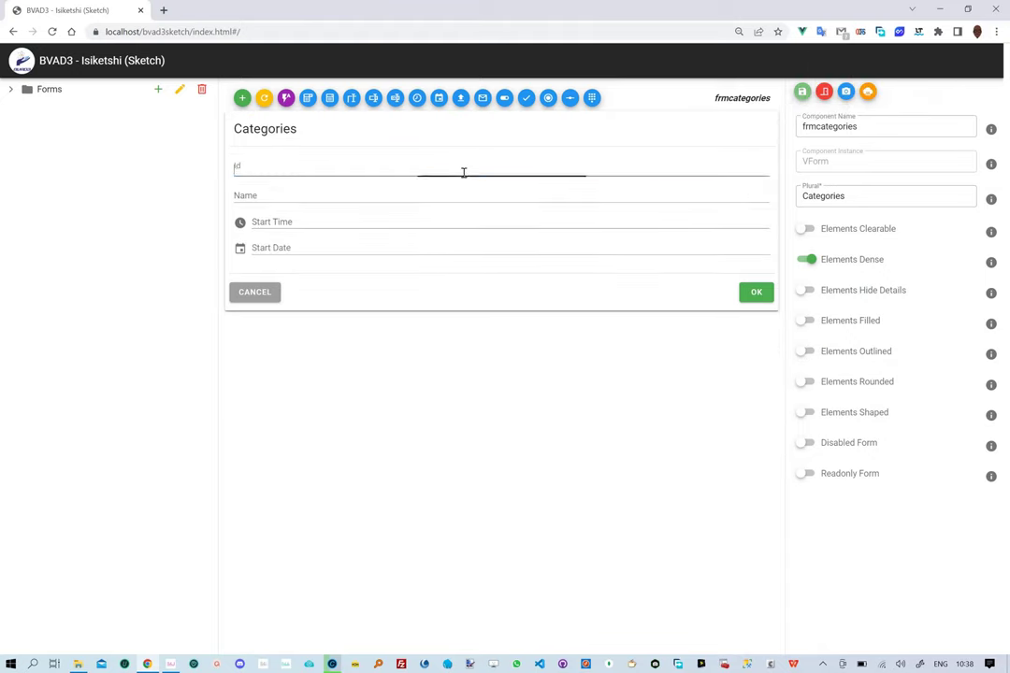
click(465, 195)
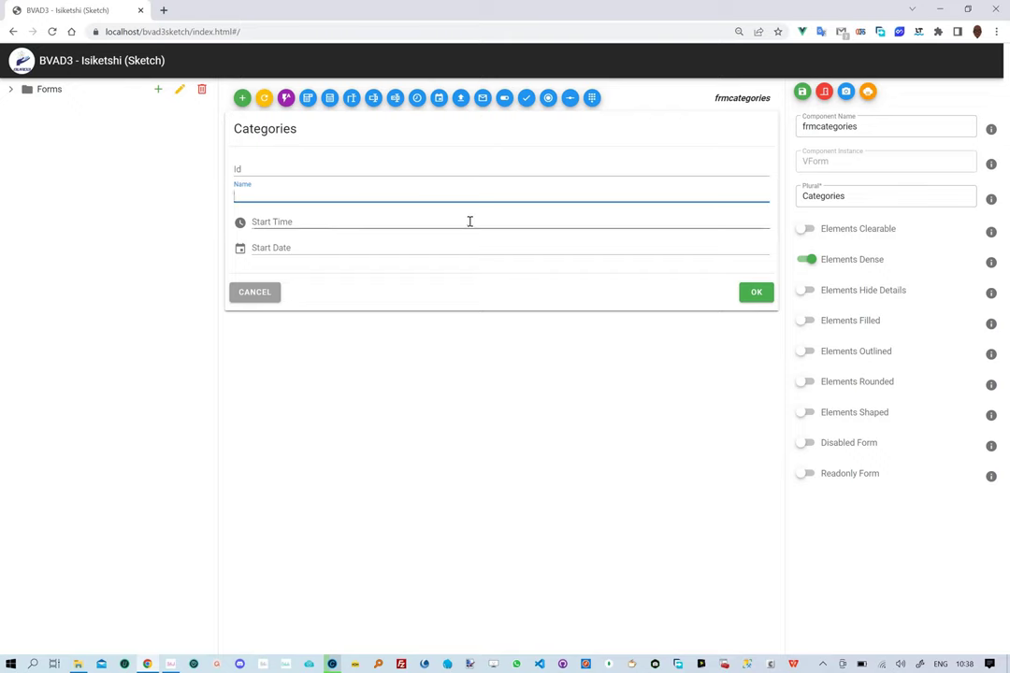
click(469, 222)
click(462, 250)
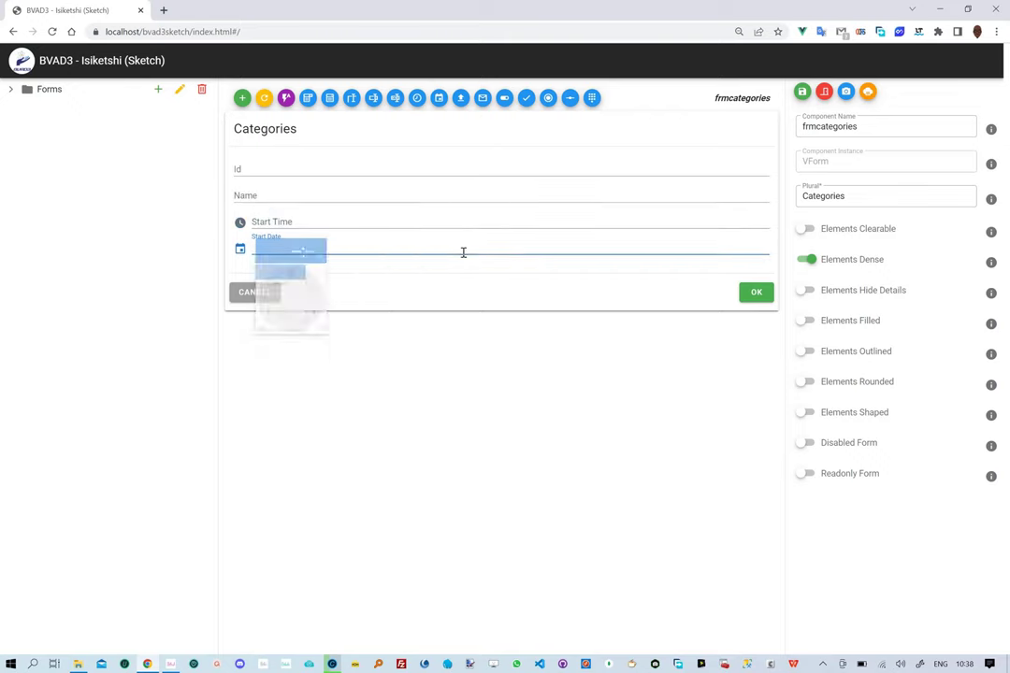
click(465, 287)
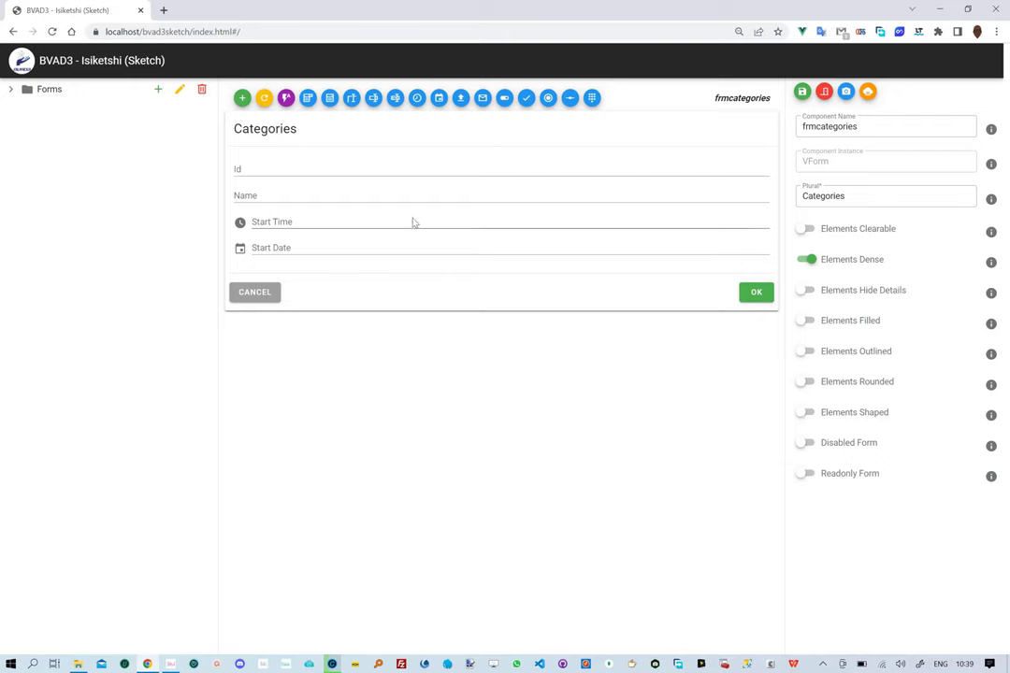
- Add and save a file field named upload-image on the Categories form, and test its file chooser without selecting a file
click(459, 101)
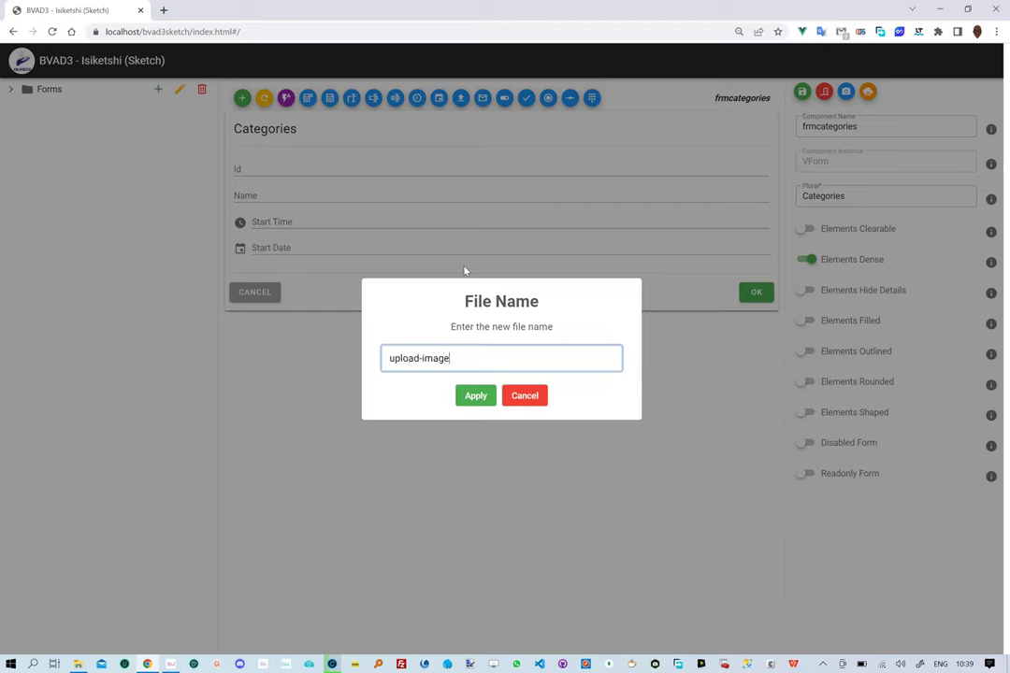
click(476, 398)
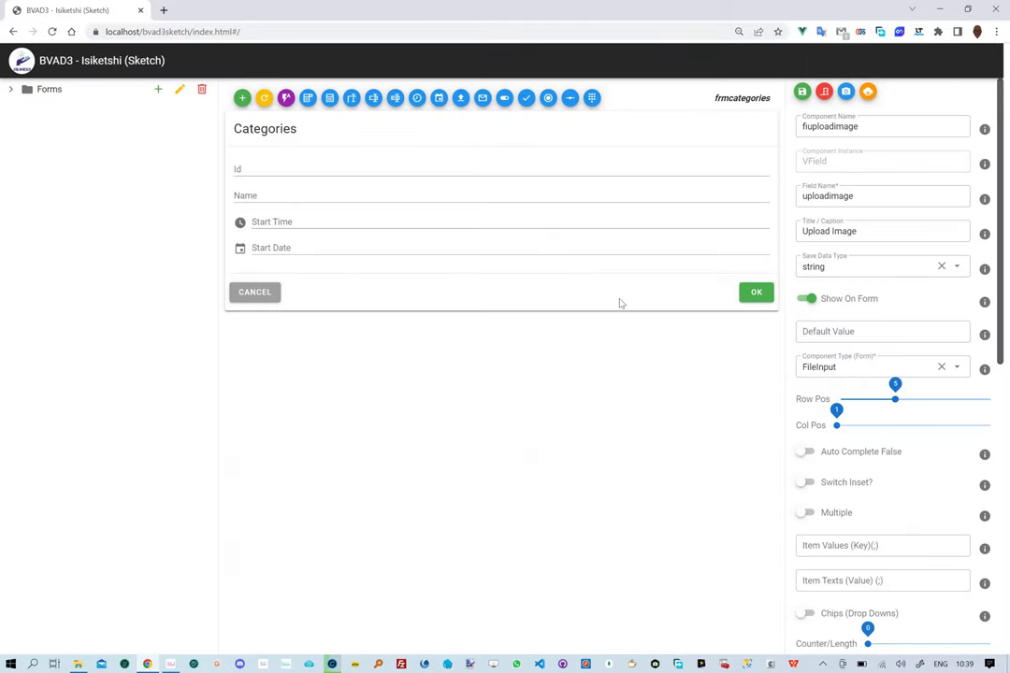
click(803, 96)
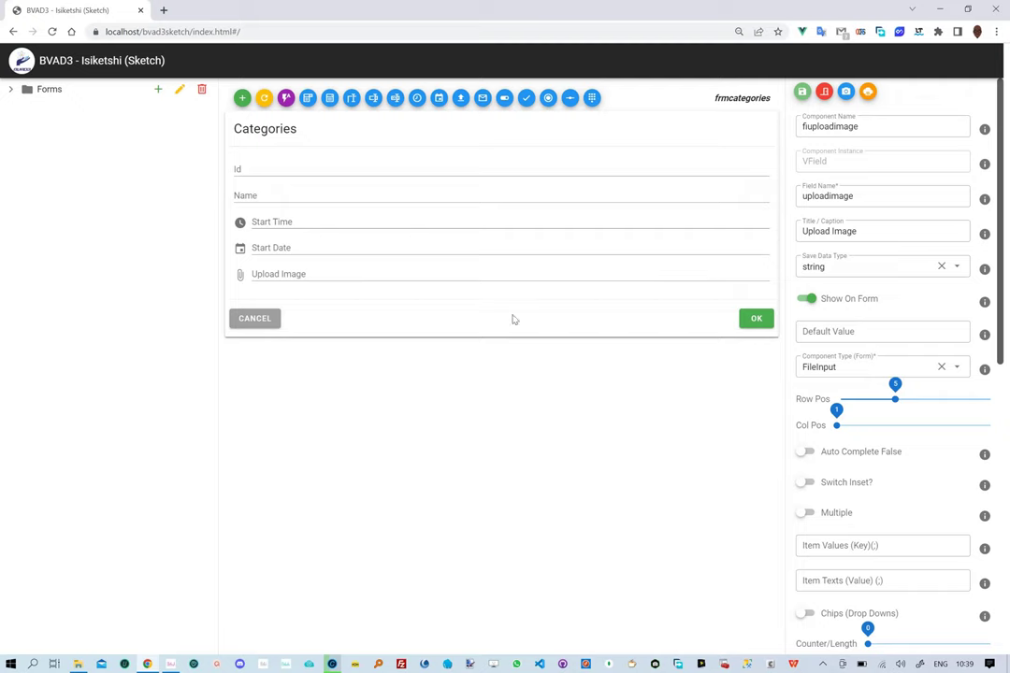
click(473, 269)
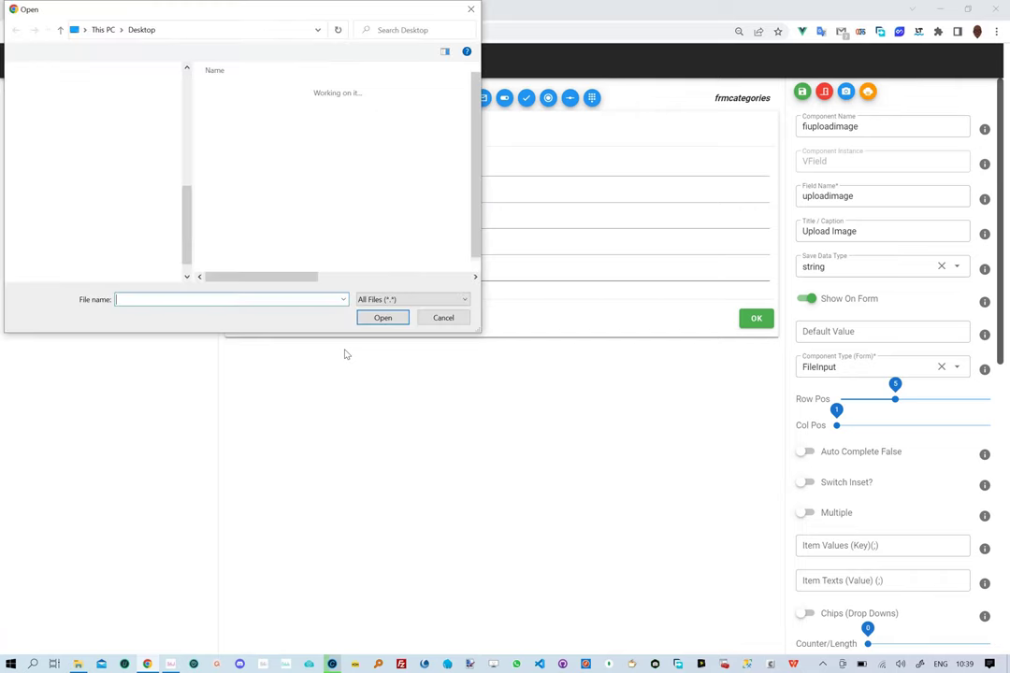
click(442, 319)
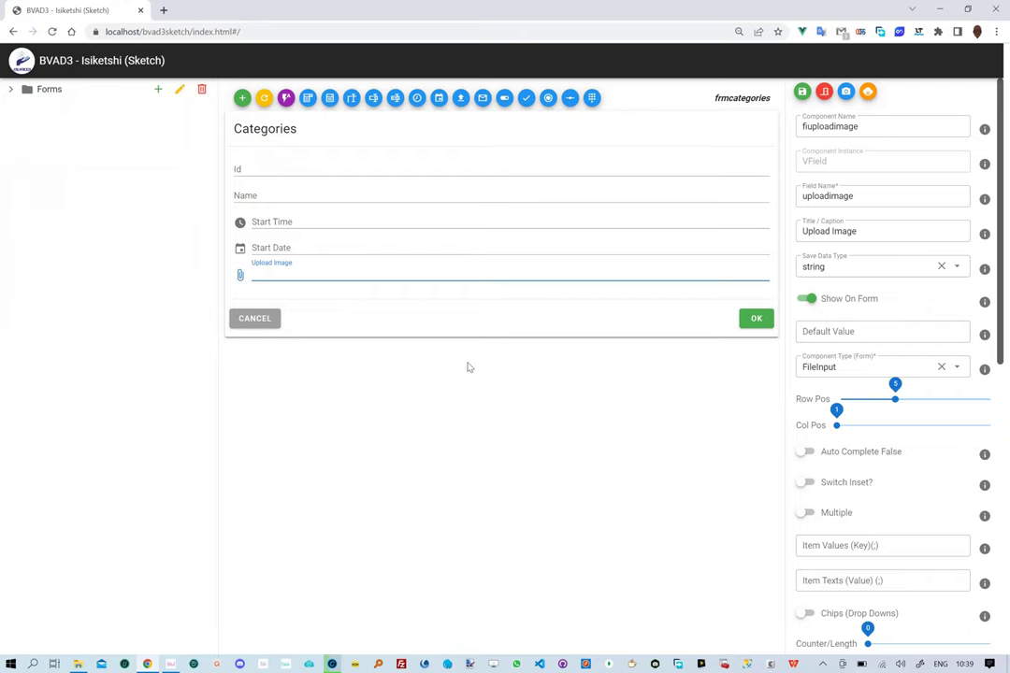
- Add a radio group named choices to the Categories form and save its properties
click(548, 98)
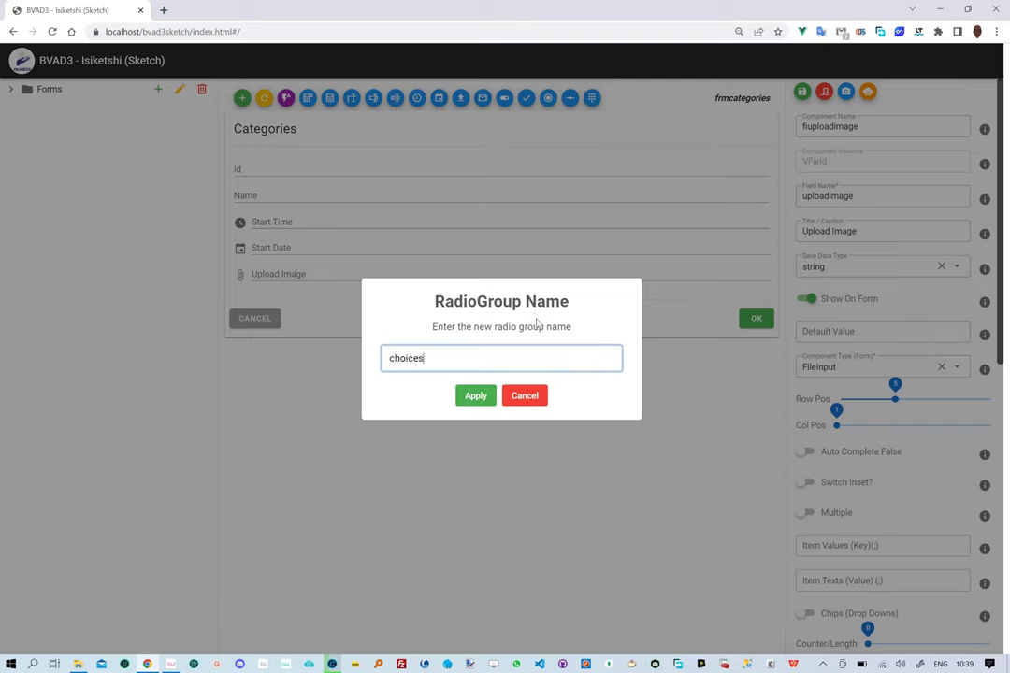
click(477, 398)
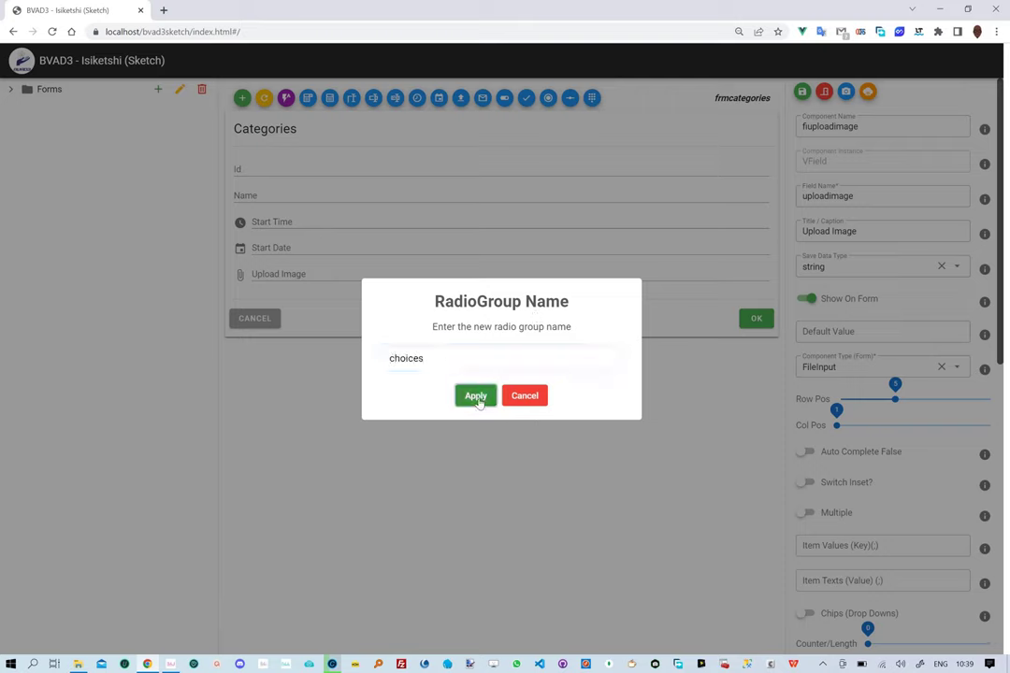
click(477, 398)
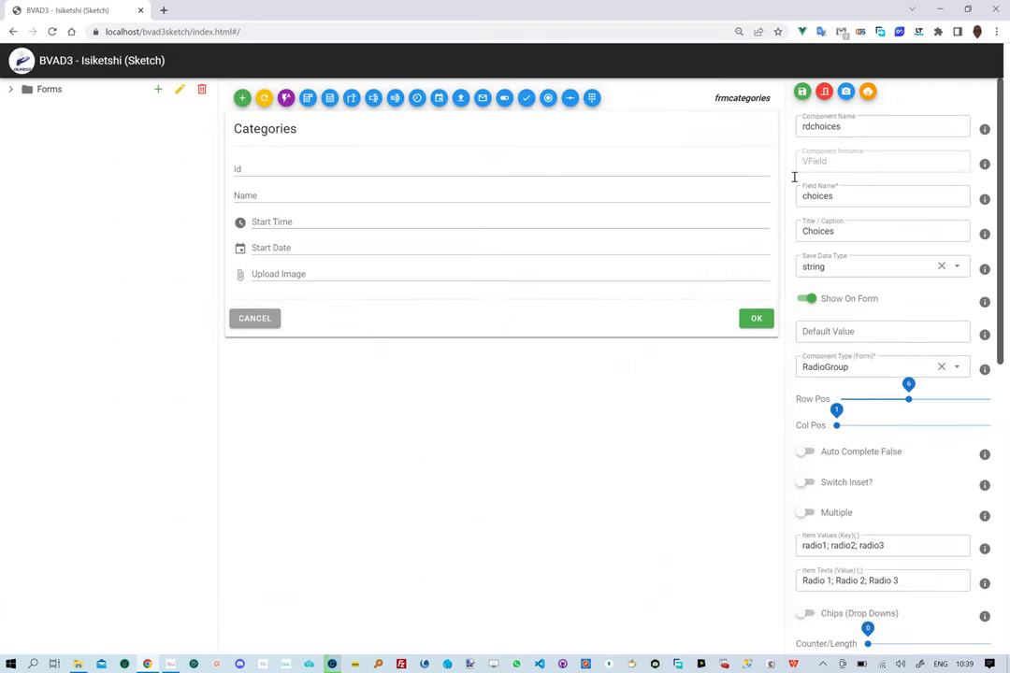
click(801, 91)
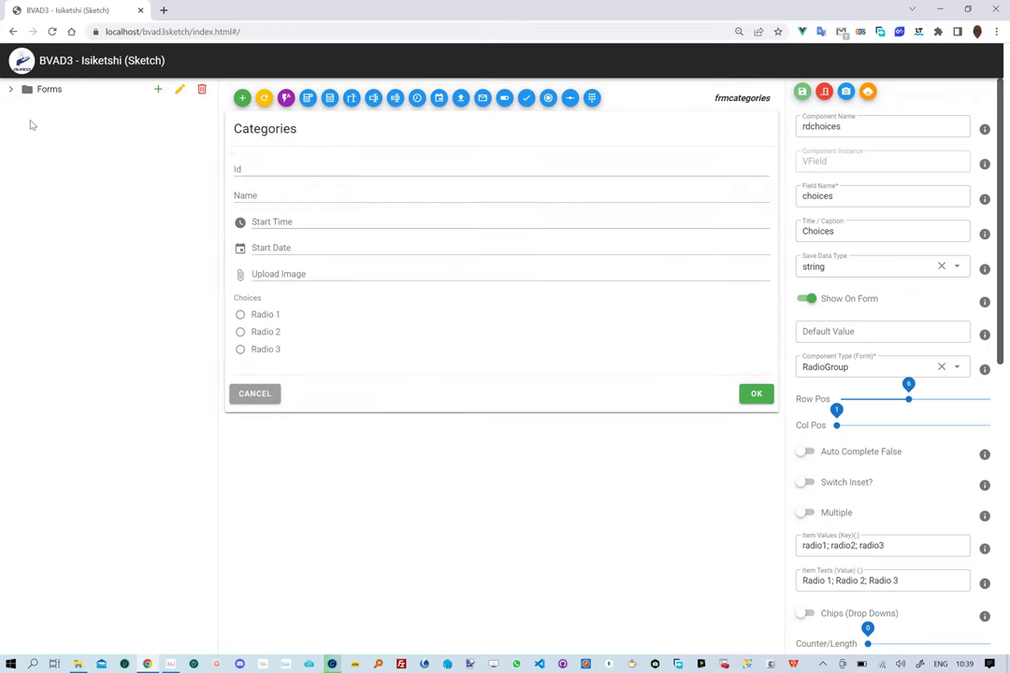
- Enable Radio Row/Column Display for the rdchoices radio group, save it and test the radio options on the form
click(11, 90)
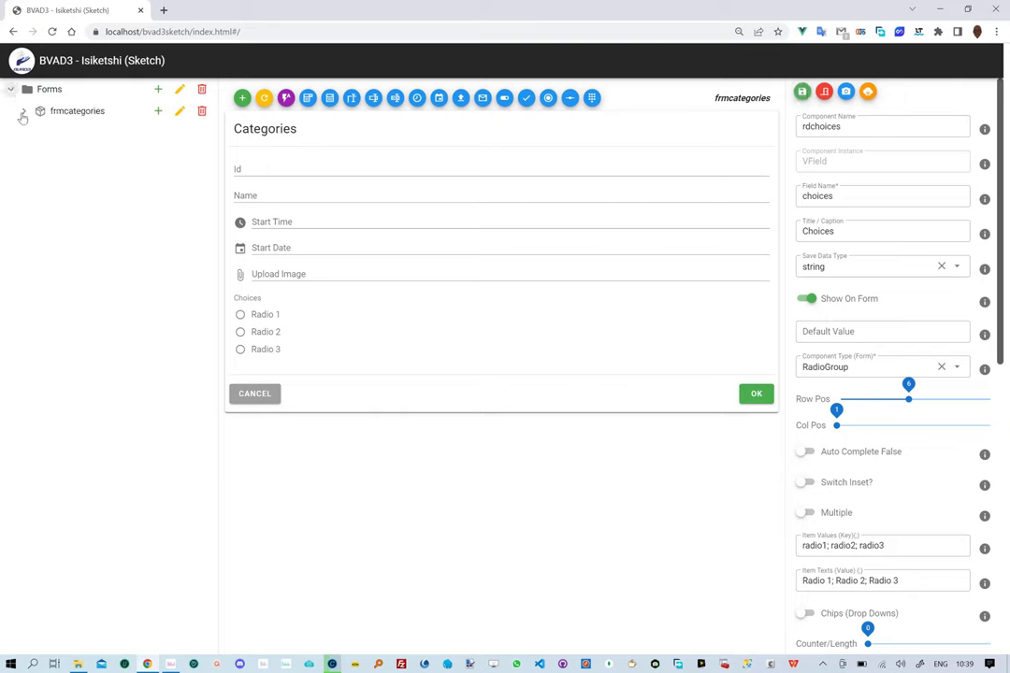
click(22, 112)
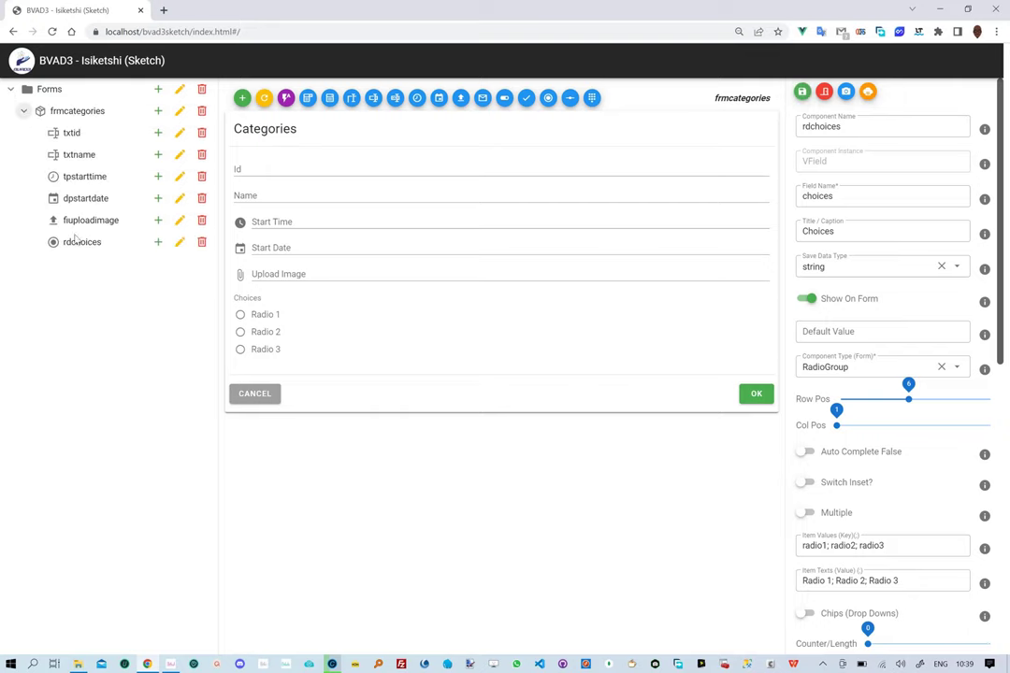
click(179, 242)
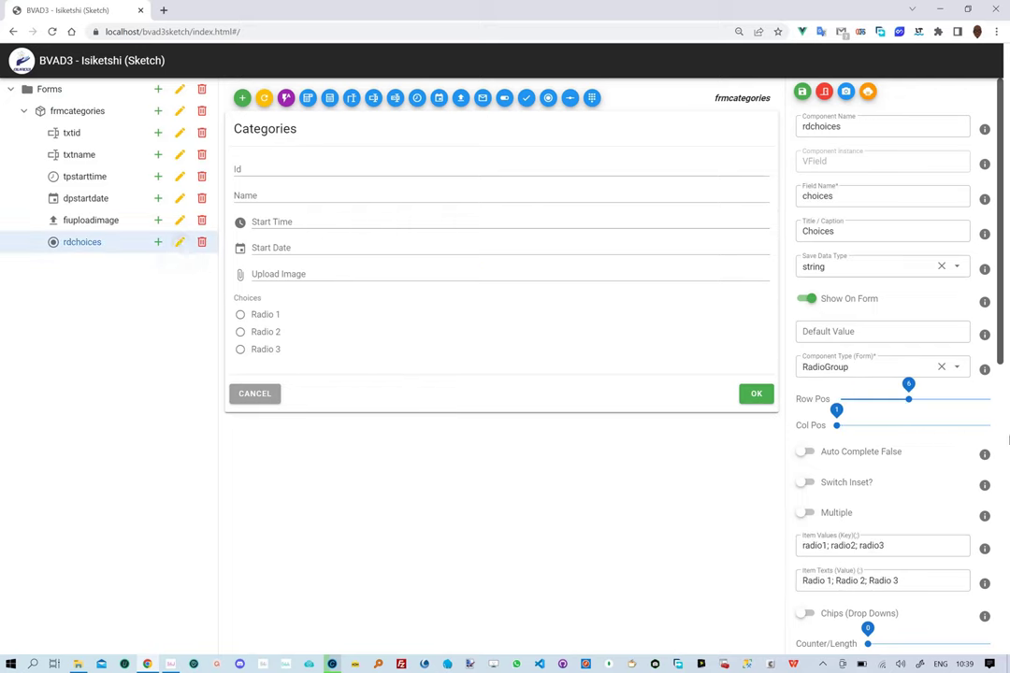
drag(1005, 365, 997, 648)
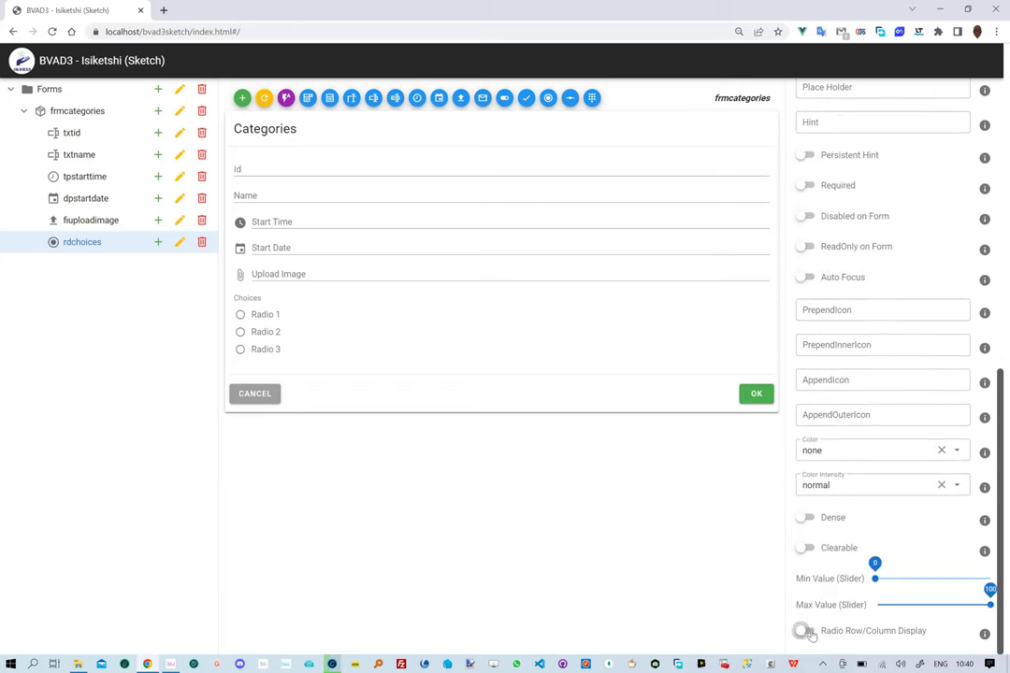
click(808, 632)
drag(1003, 386, 997, 79)
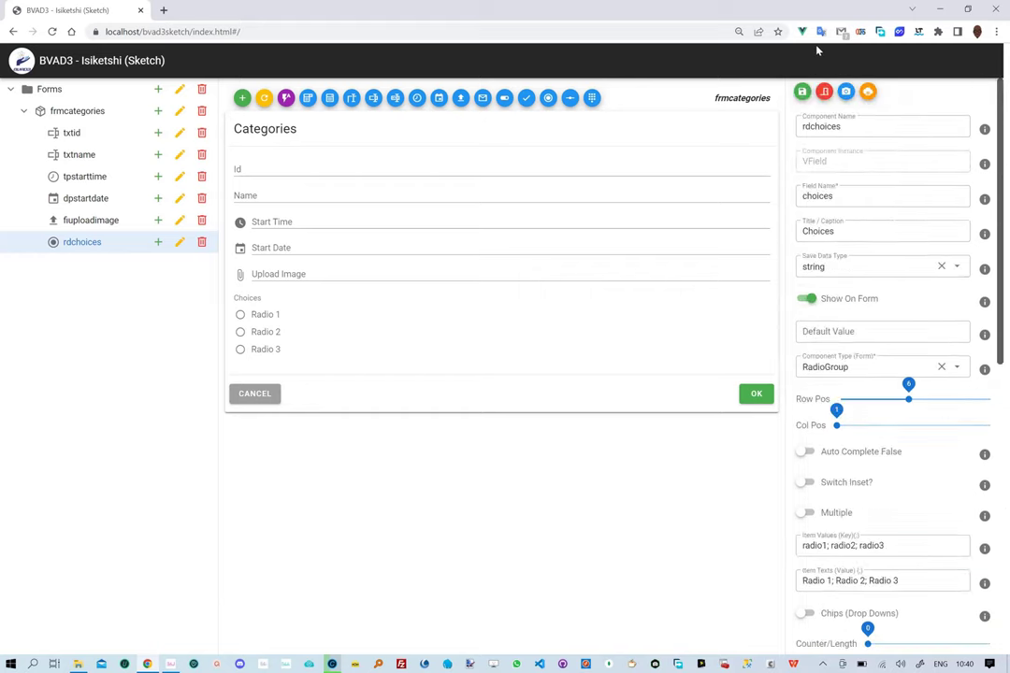
click(804, 92)
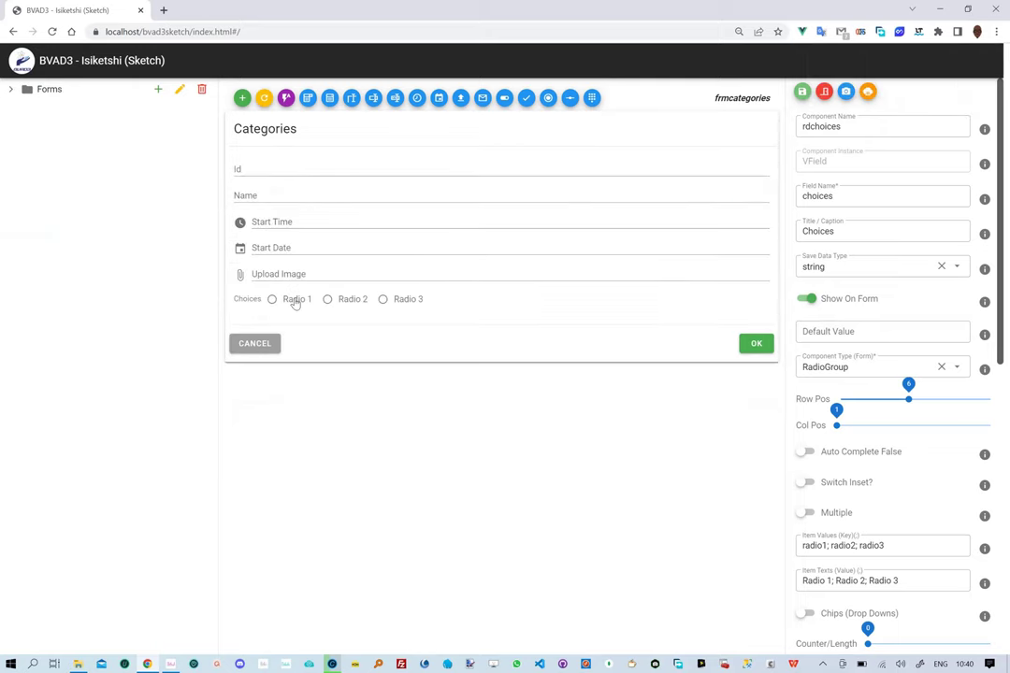
click(328, 299)
- Add and save a switch named chosen on the Categories form, and test toggling it on and off
click(504, 99)
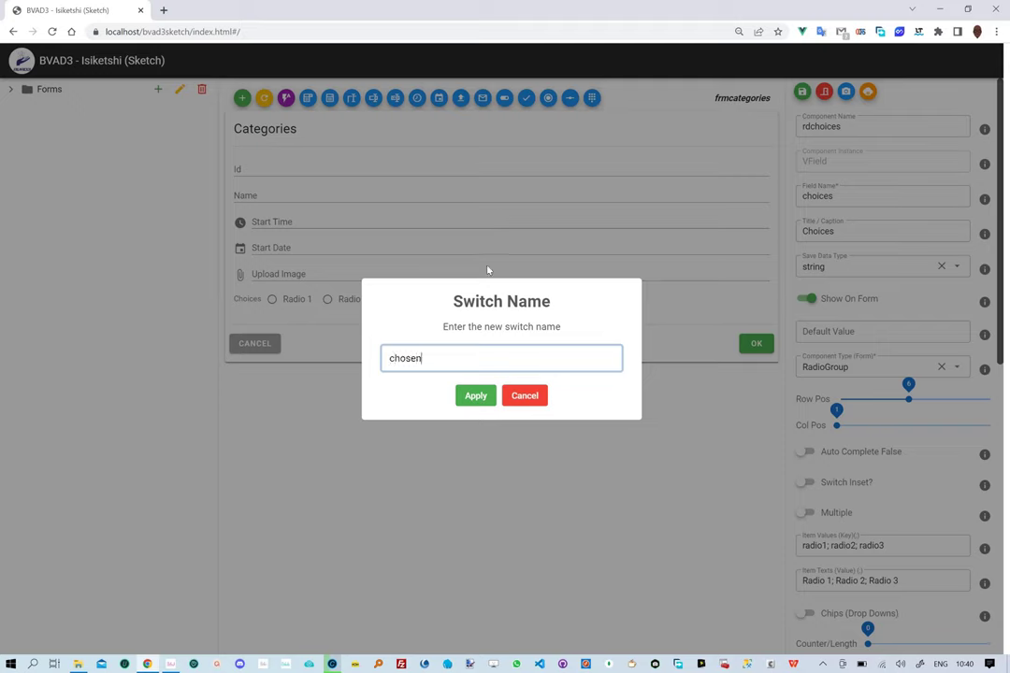
click(478, 401)
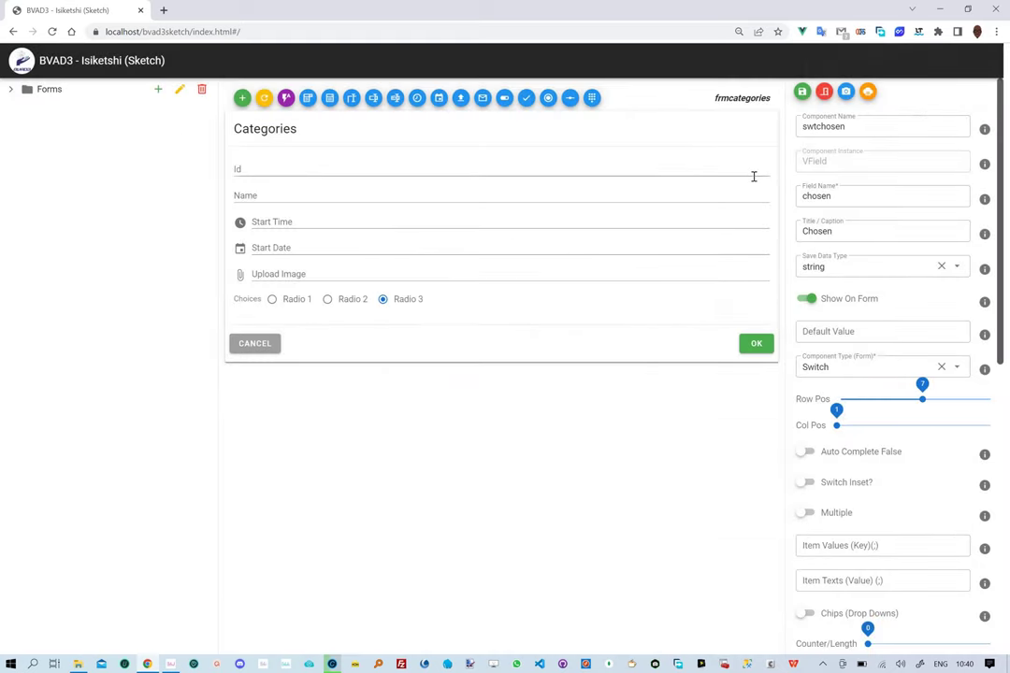
click(802, 92)
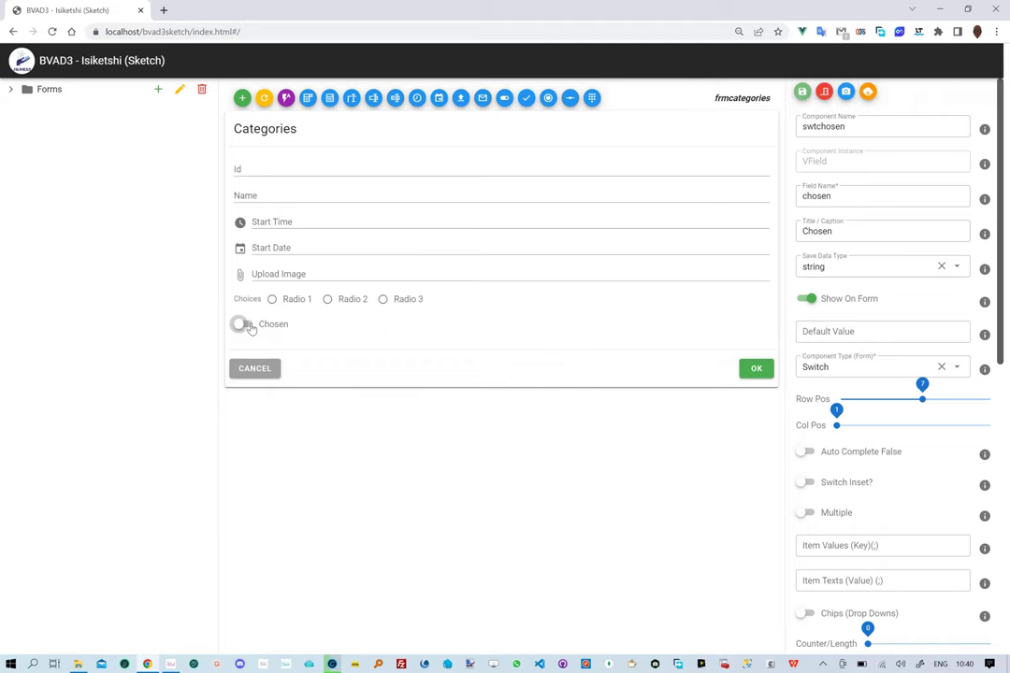
click(245, 327)
click(242, 325)
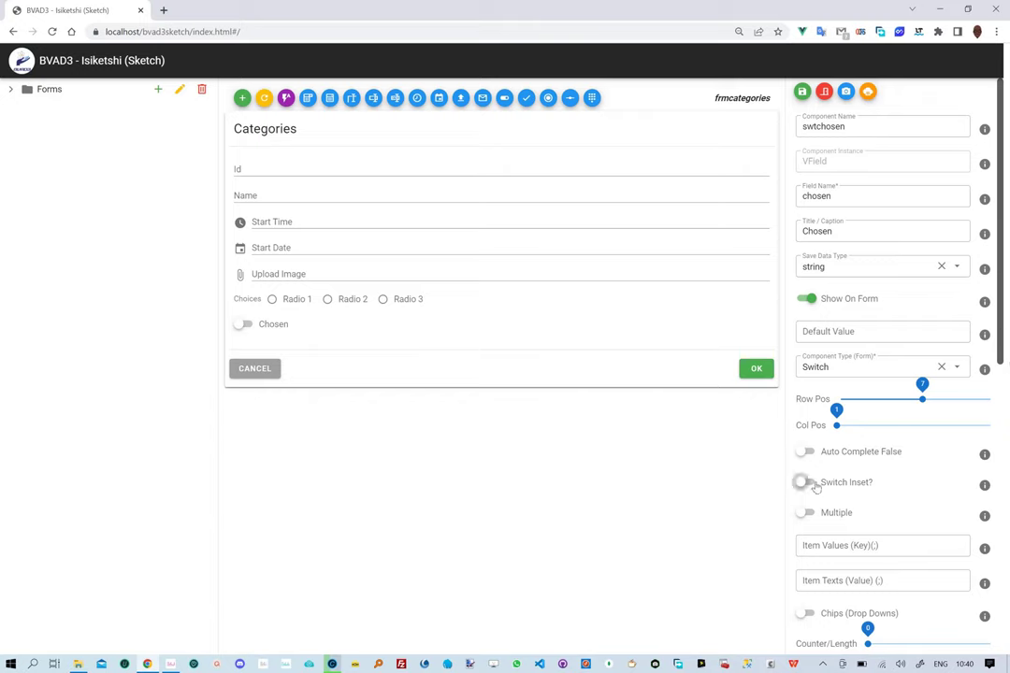
- Enable Switch Inset and set the color to green for the swtchosen switch, save it and test toggling it on the form
click(810, 483)
drag(1001, 359, 1007, 525)
scroll(981, 537, down, 4)
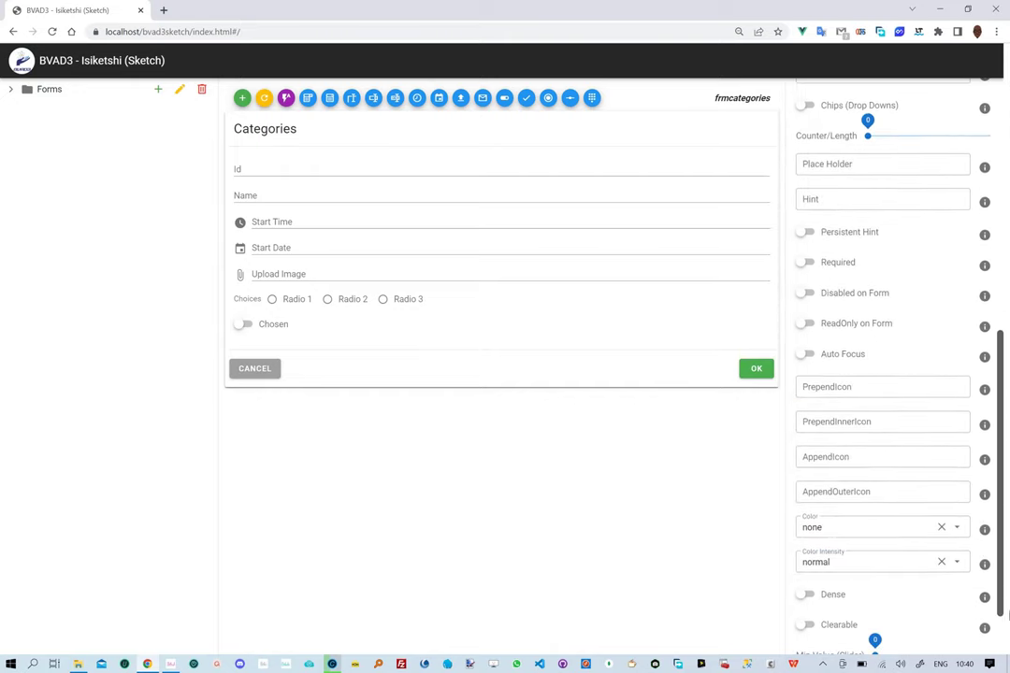
click(960, 515)
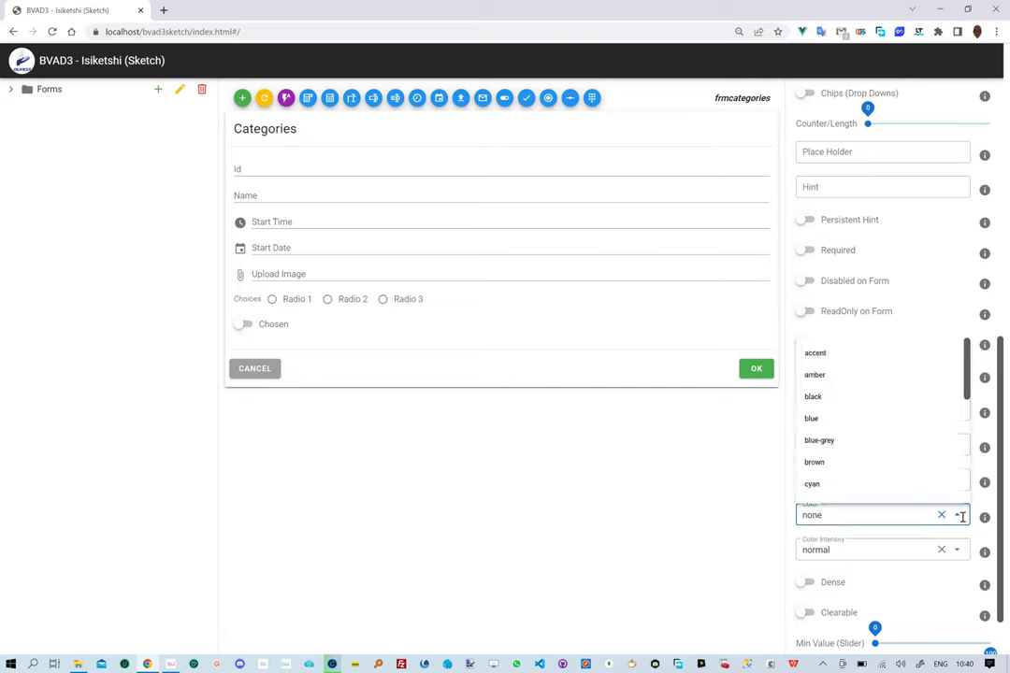
text(g)
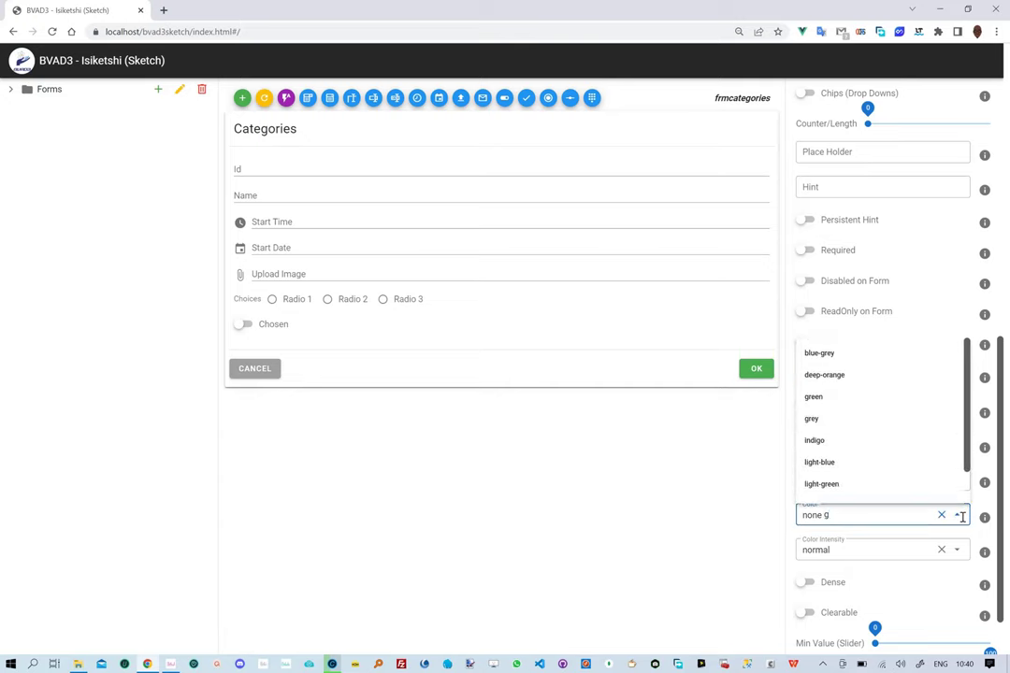
click(841, 399)
click(879, 550)
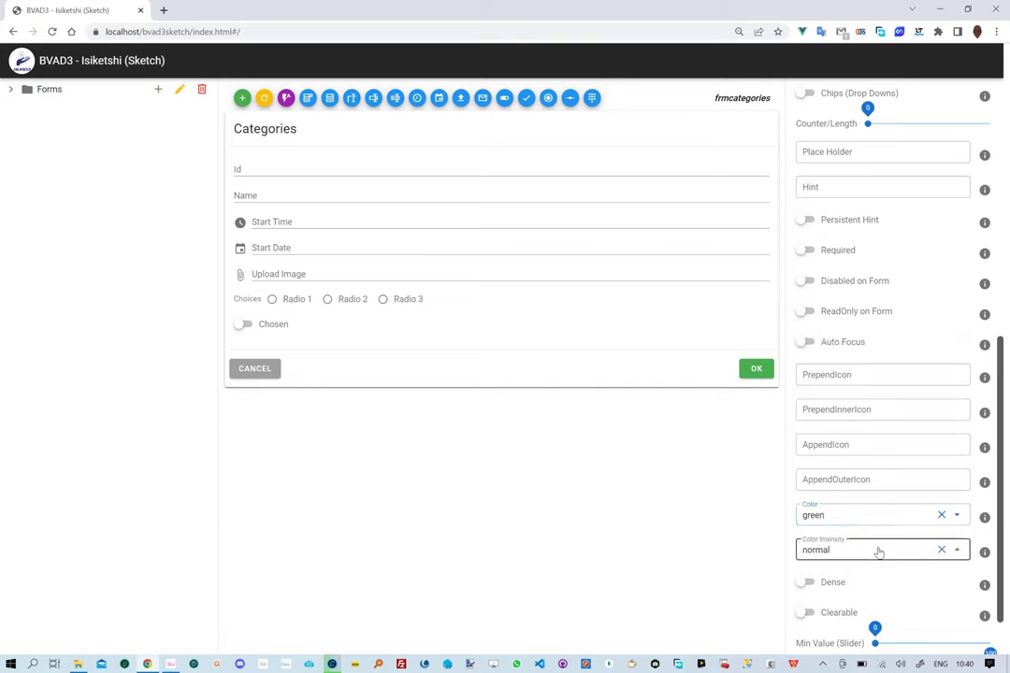
click(764, 545)
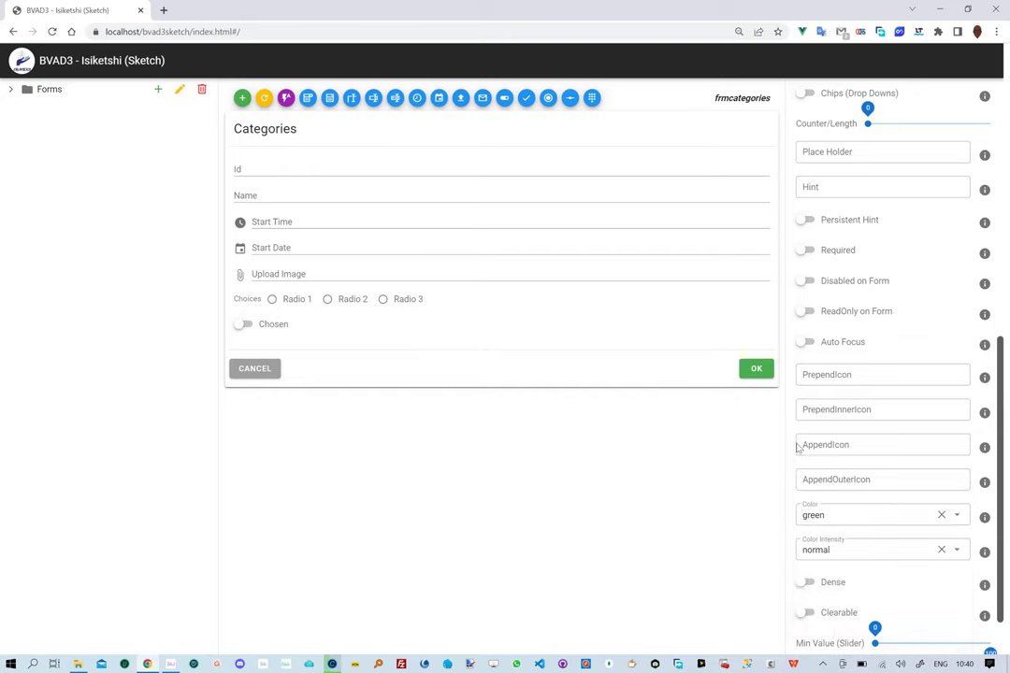
scroll(1002, 354, up, 6)
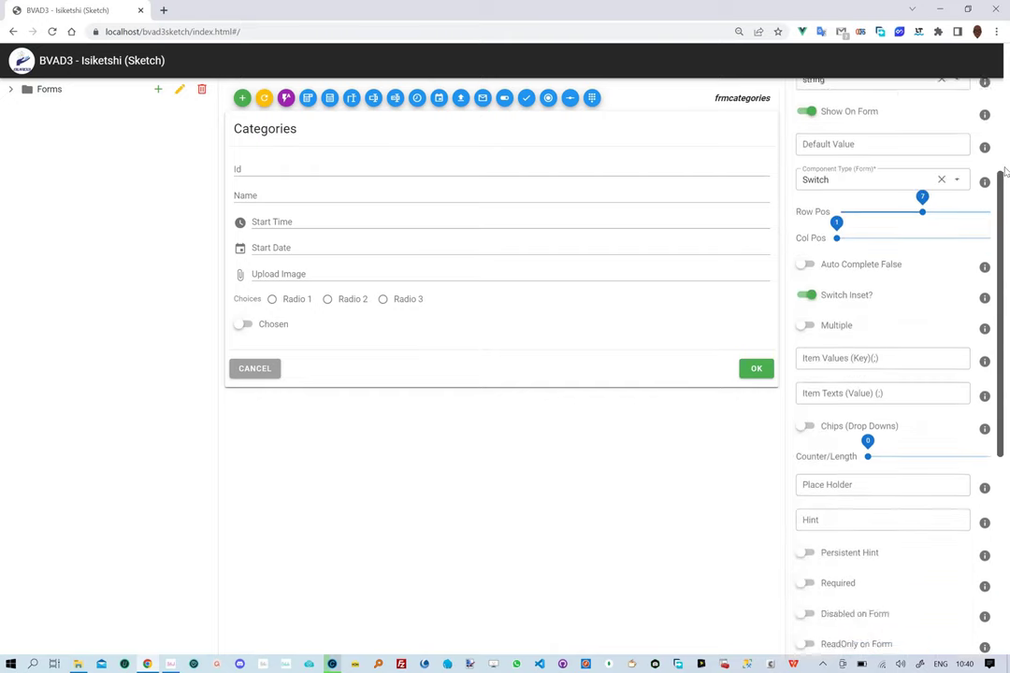
click(808, 96)
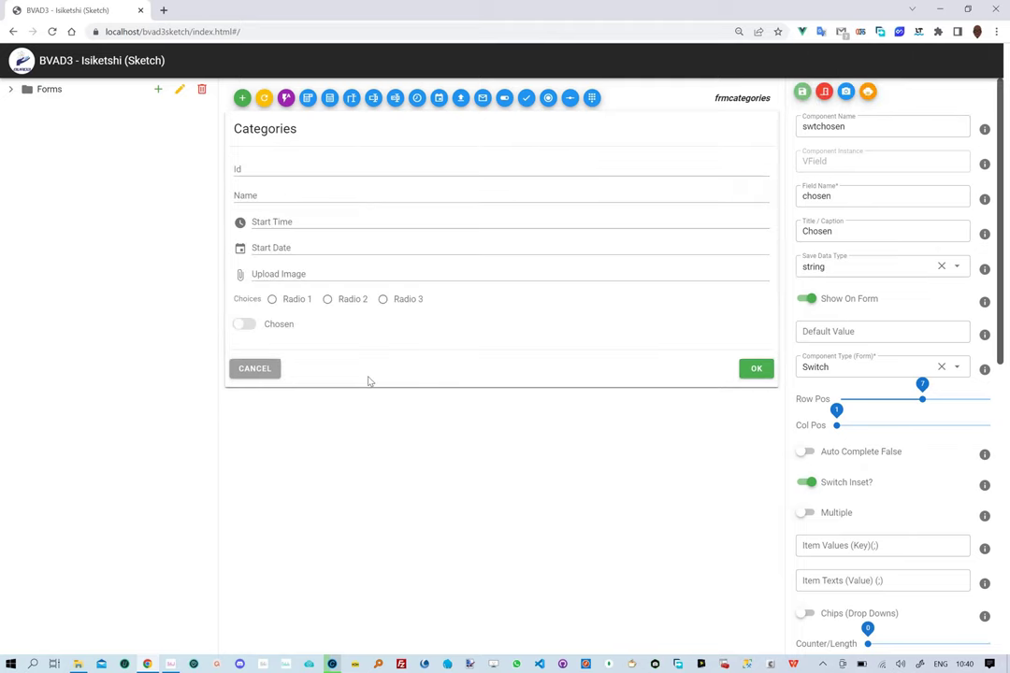
click(245, 325)
click(241, 326)
- Add and save a checkbox named i-agree on the Categories form, and test checking and unchecking it
click(527, 99)
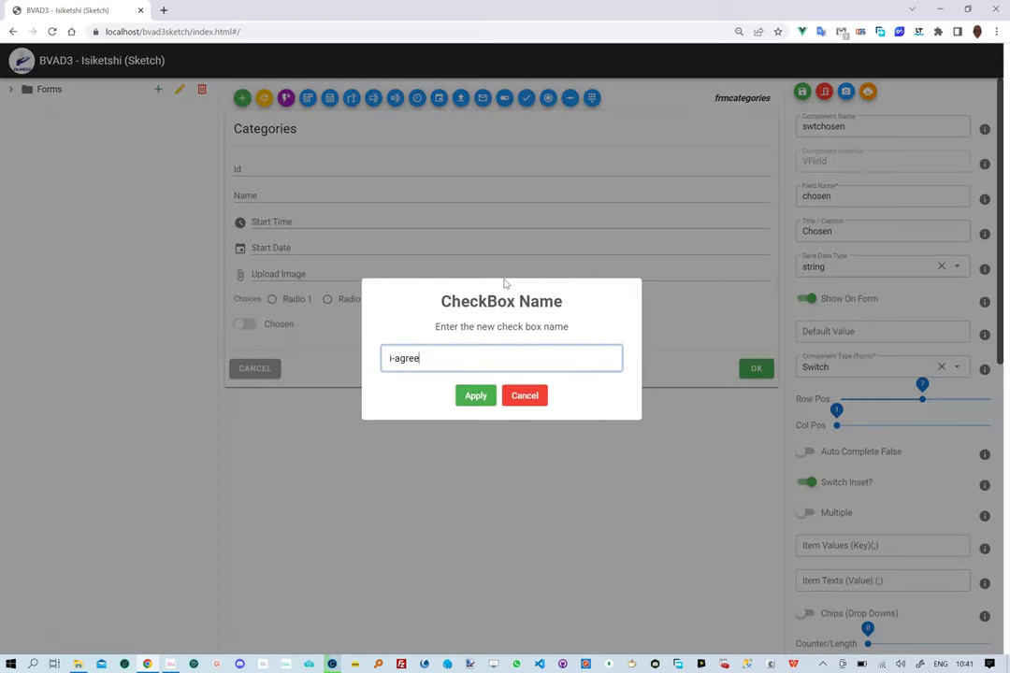
click(478, 398)
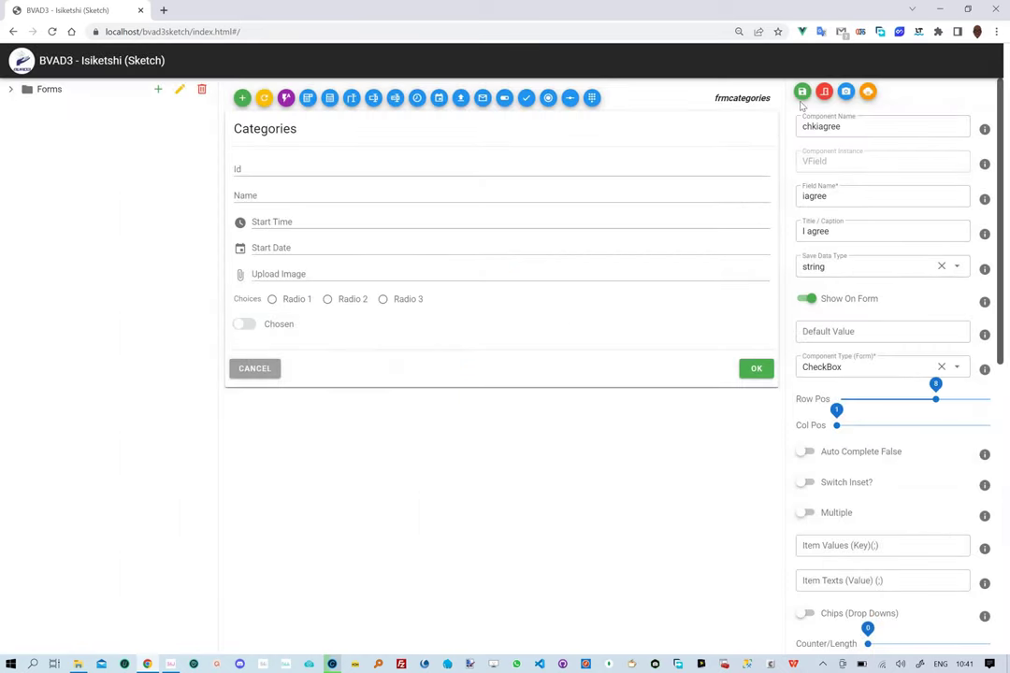
click(801, 93)
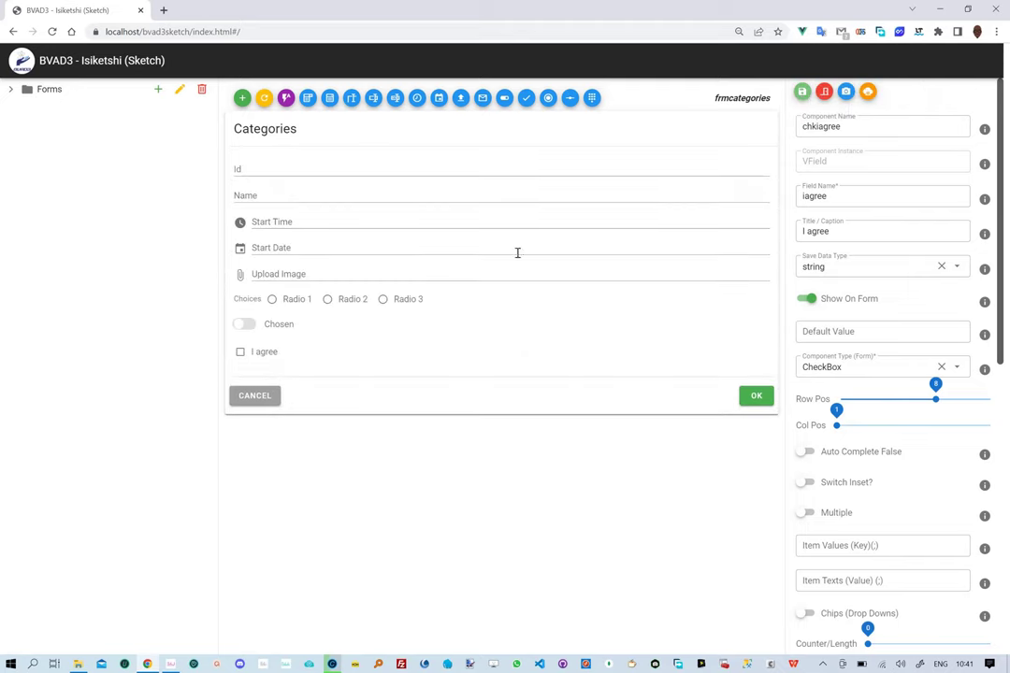
click(240, 353)
click(240, 353)
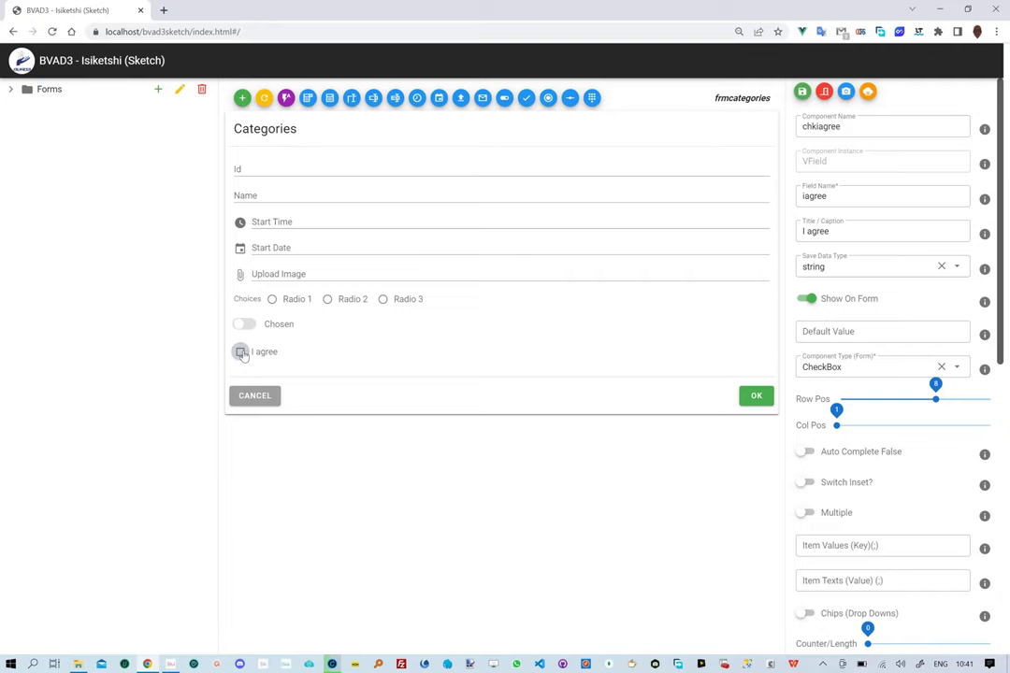
- Add and save a slider named progress on the Categories form, and test moving its handle back and forth
click(569, 97)
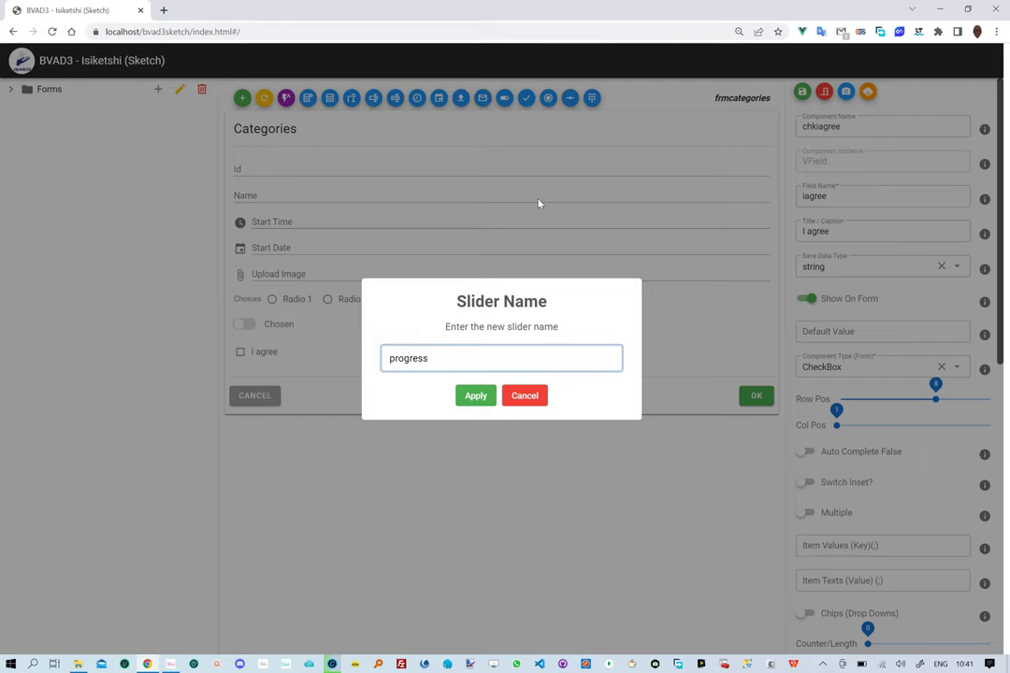
text(progress)
click(483, 399)
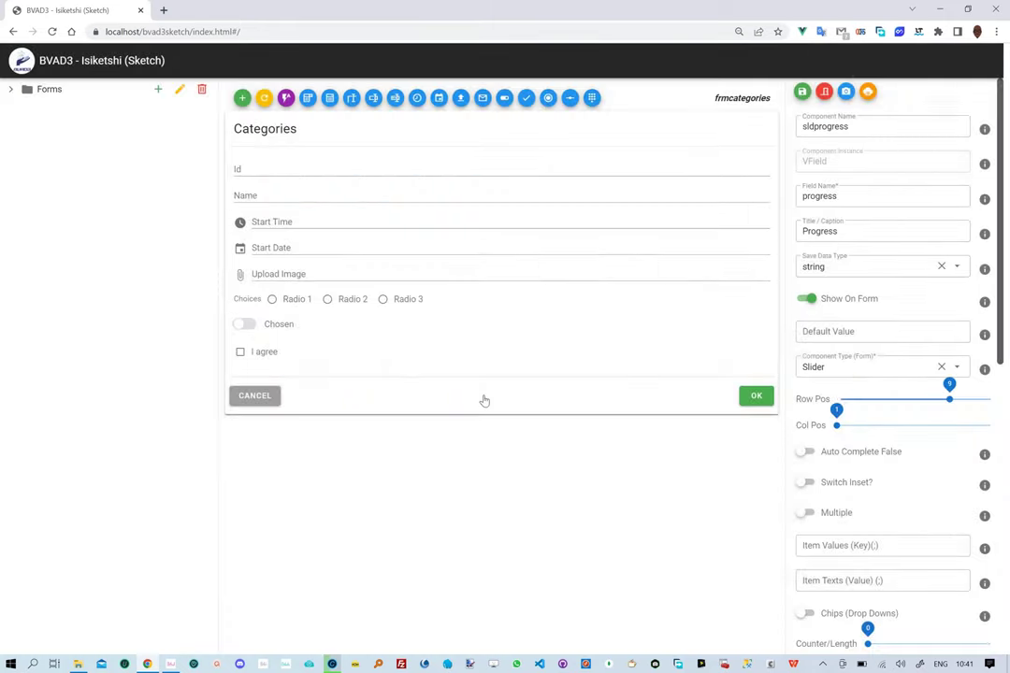
click(801, 94)
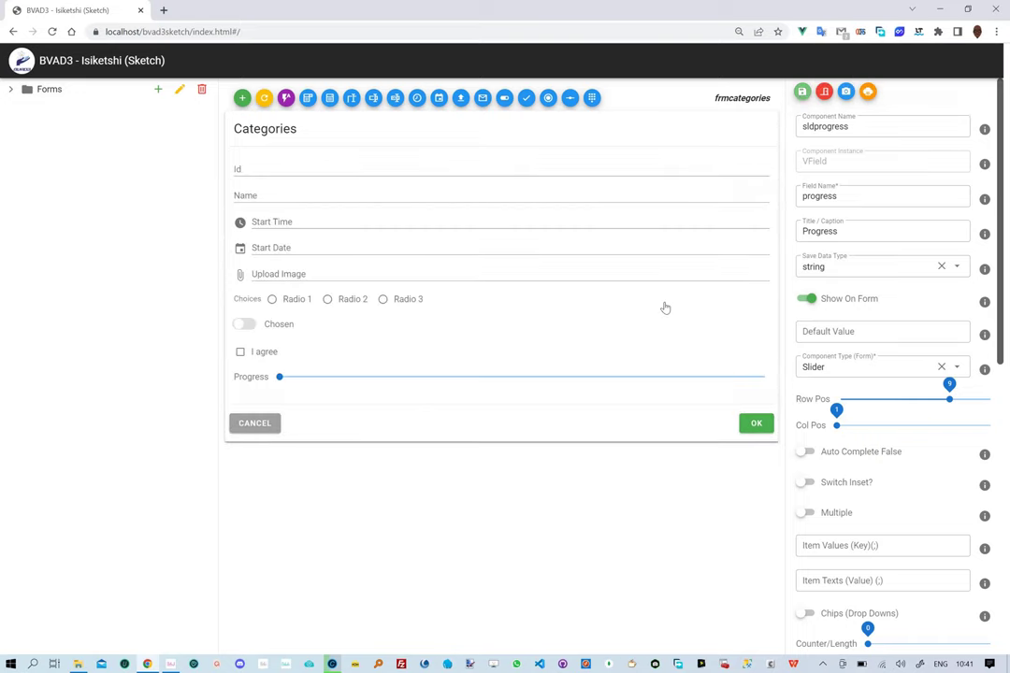
click(509, 377)
drag(563, 379, 396, 381)
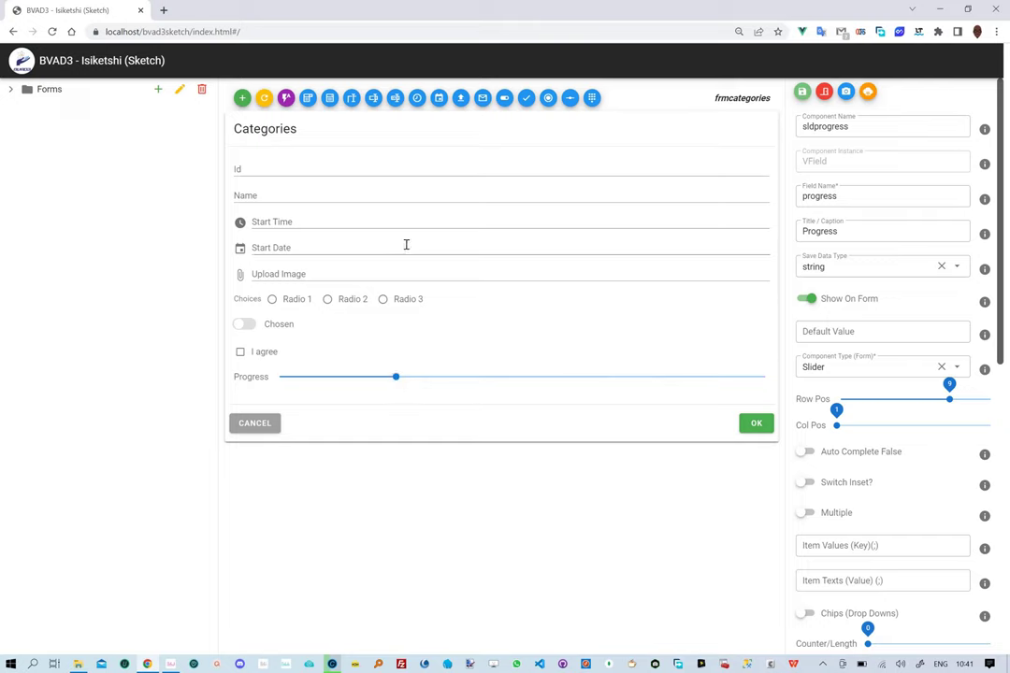
- Add and save a text area named more-details on the Categories form, and test placing the cursor in it
click(351, 98)
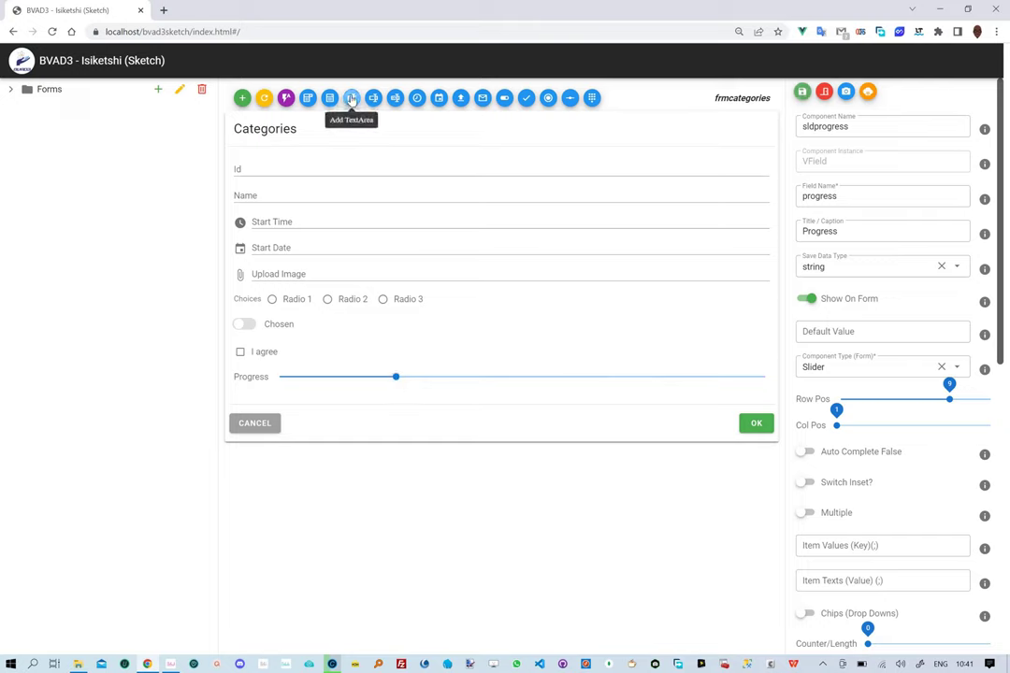
text(more-details)
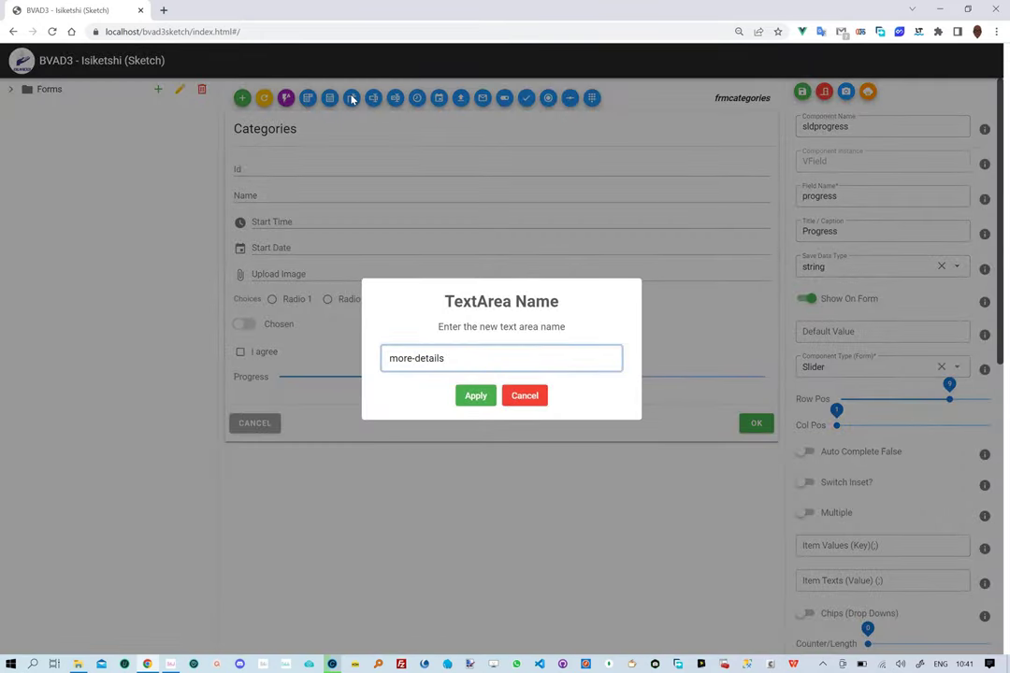
click(475, 397)
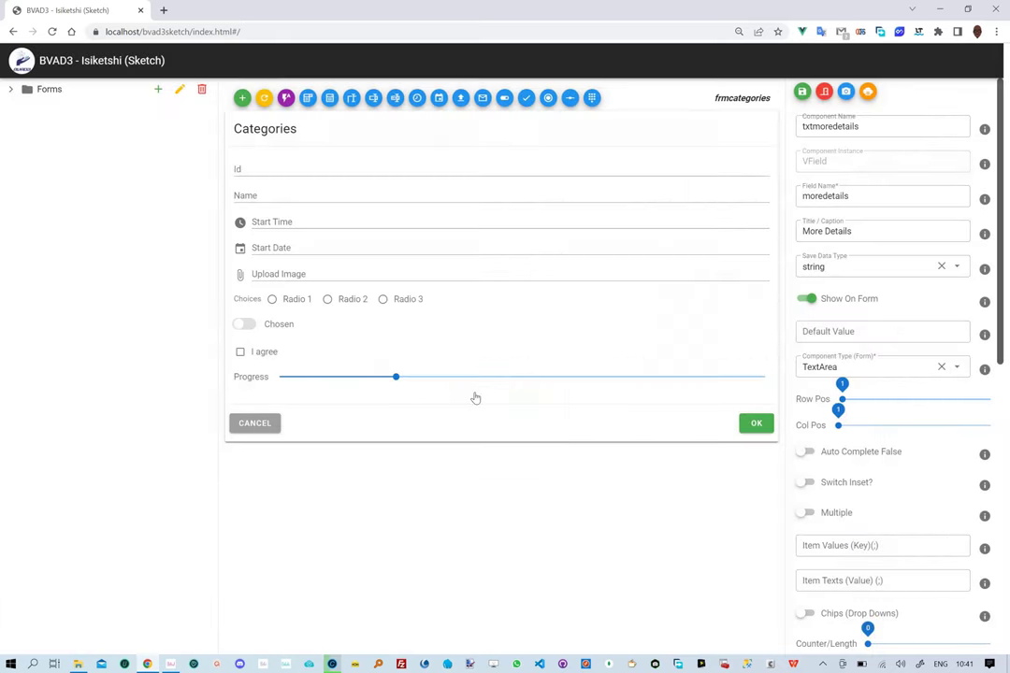
click(802, 93)
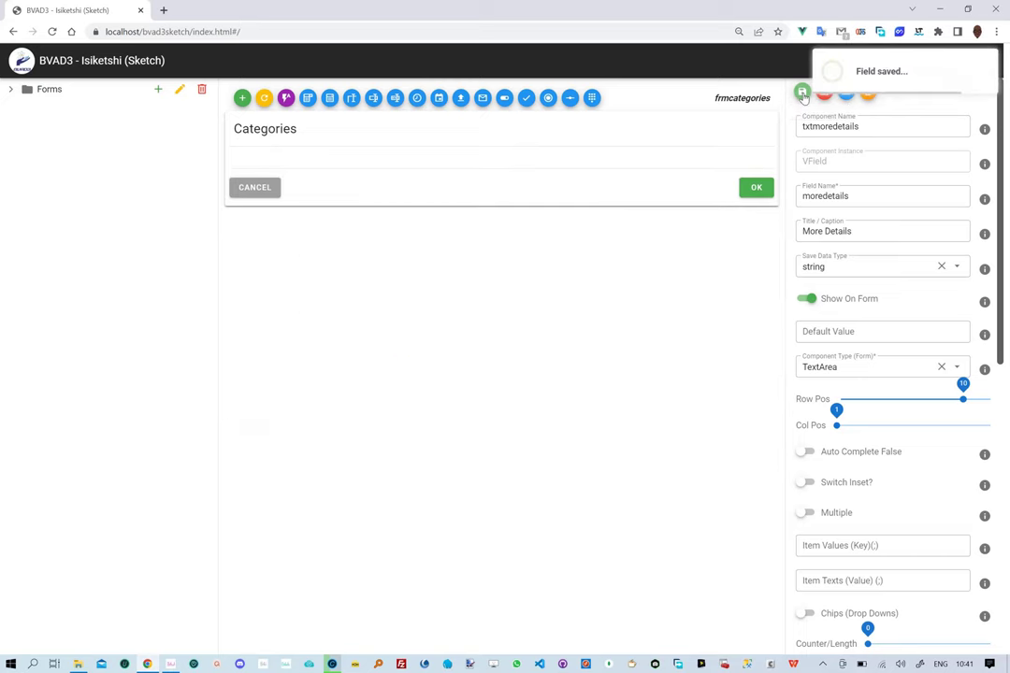
click(266, 460)
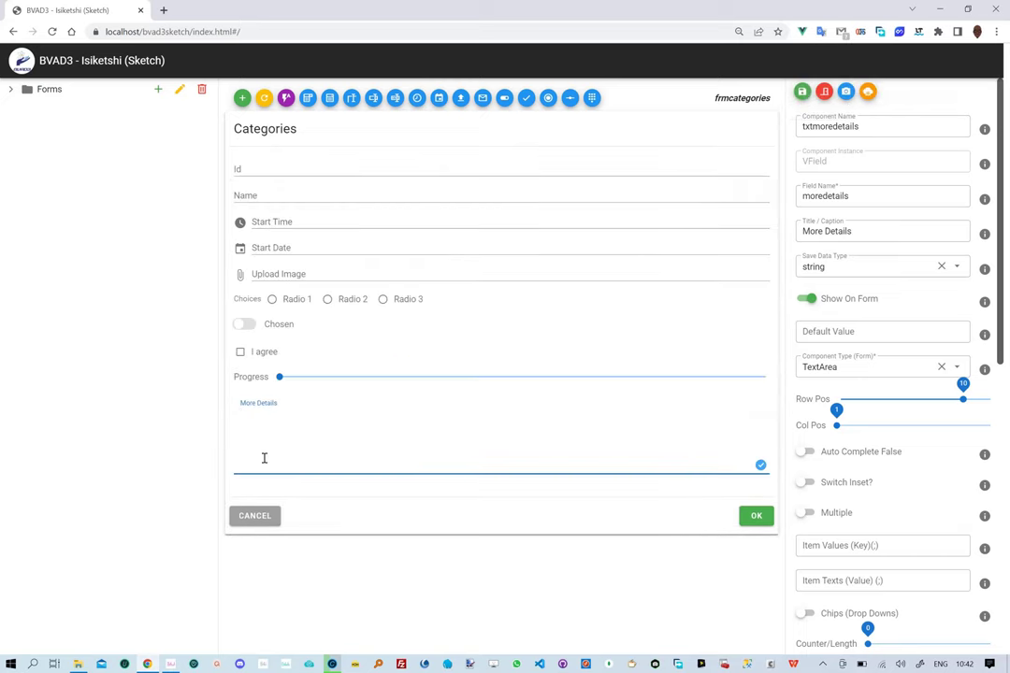
- Delete the txtmoredetails field from the frmcategories component tree and confirm the deletion
click(10, 90)
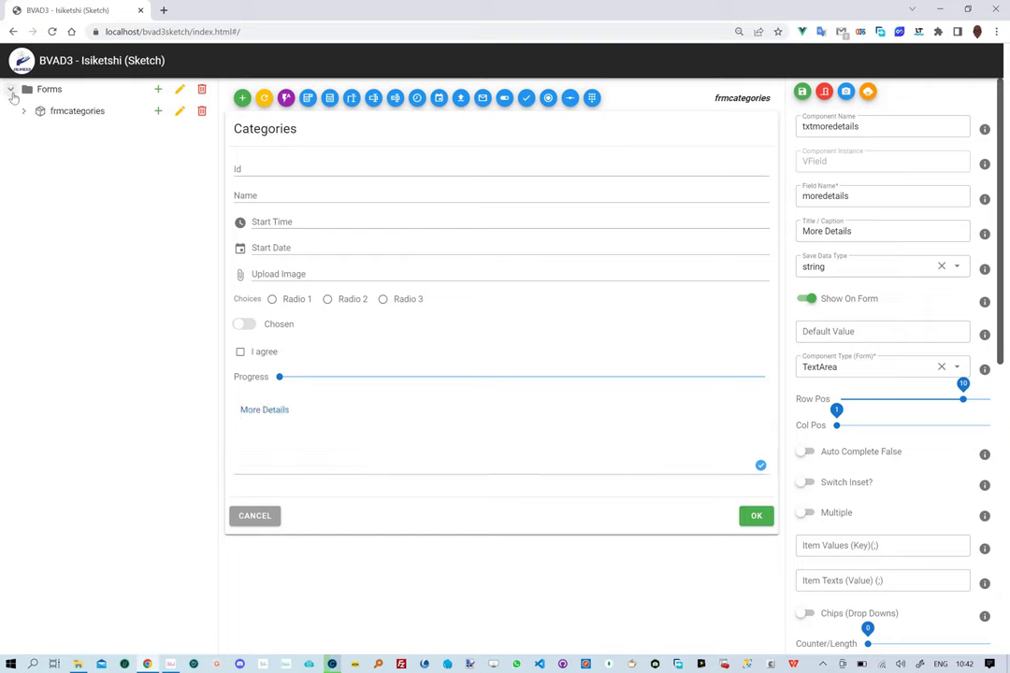
click(24, 113)
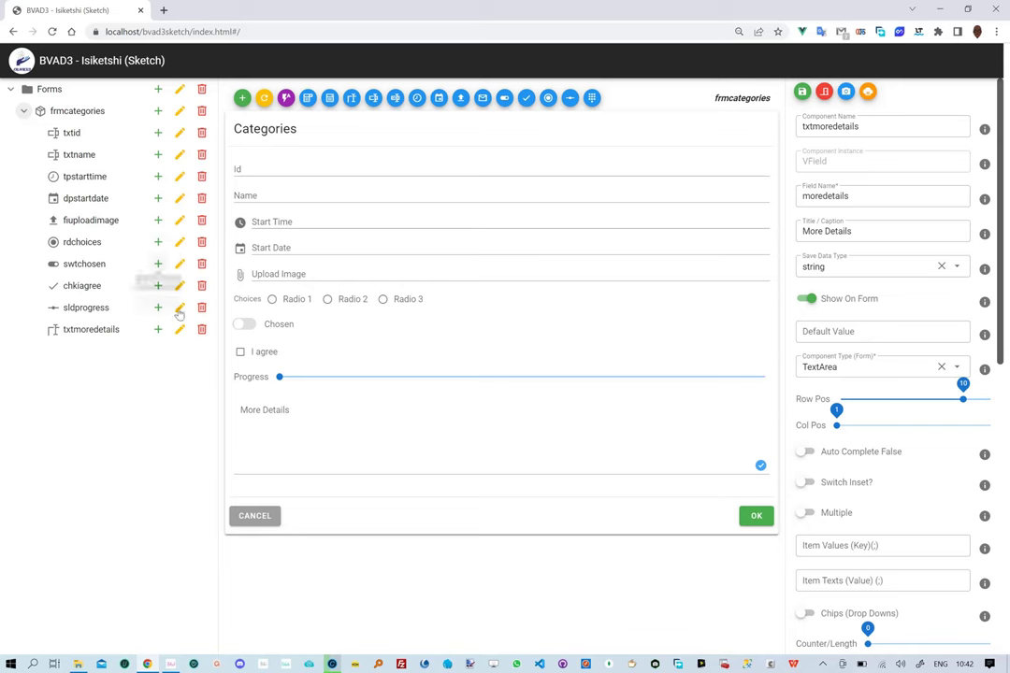
click(201, 330)
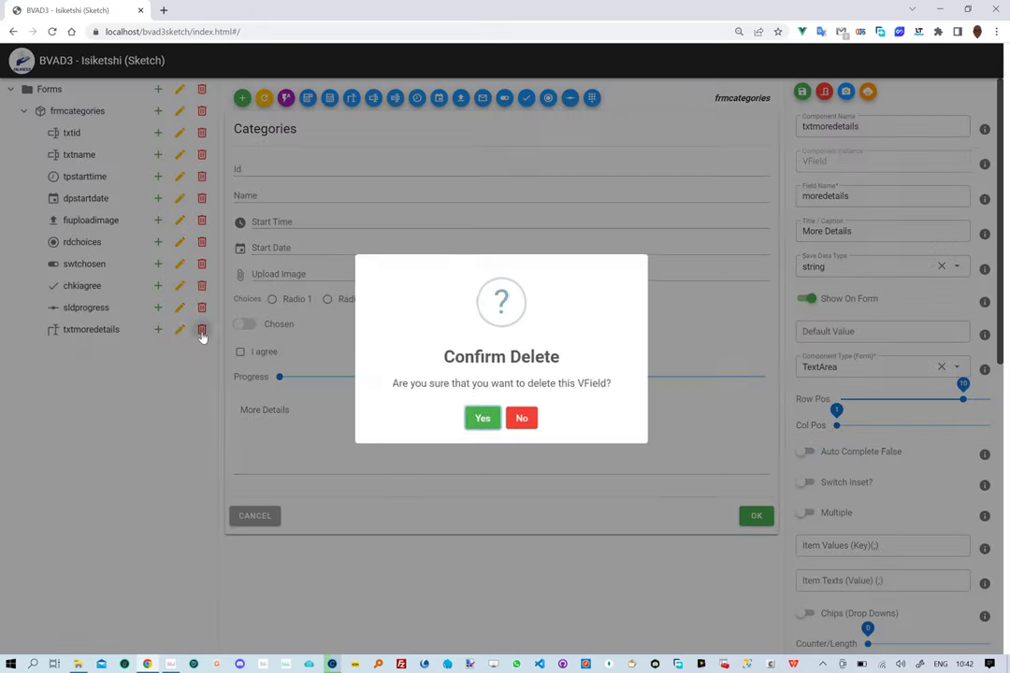
click(484, 415)
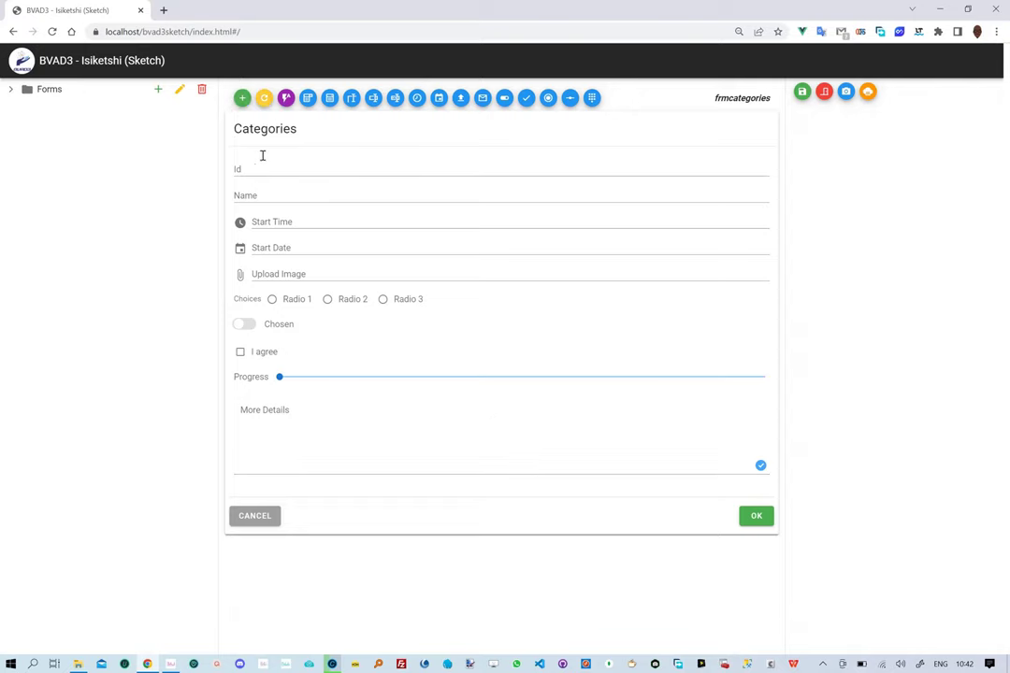
- Enable Elements Outlined and disable Elements Dense for frmcategories, save the form and test its Chosen switch
click(9, 91)
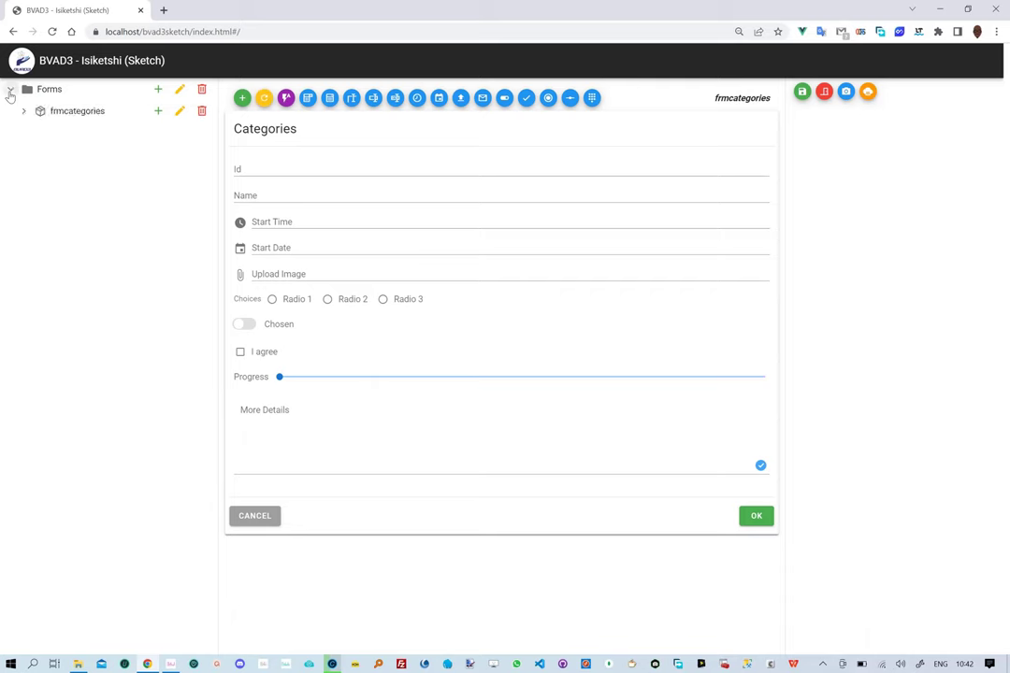
click(179, 111)
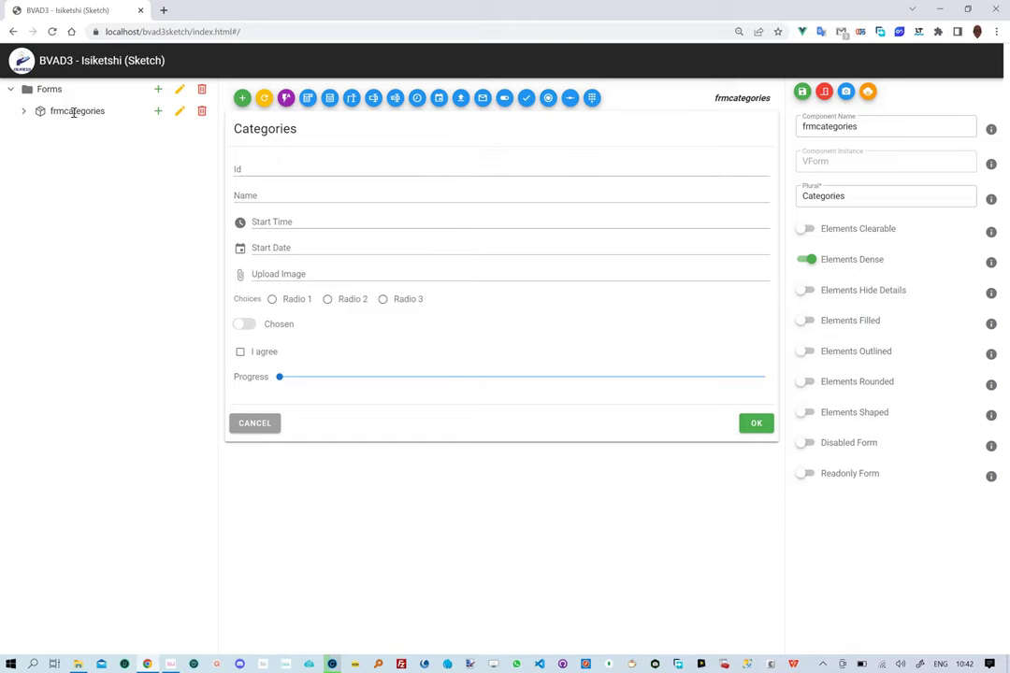
click(178, 113)
click(810, 352)
click(805, 260)
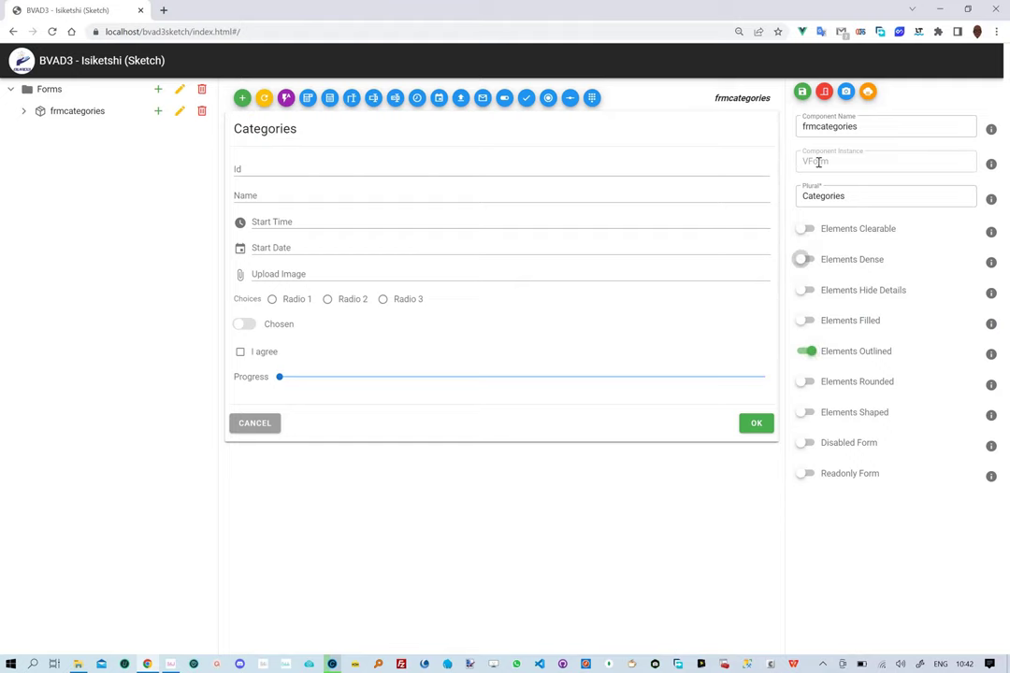
click(802, 98)
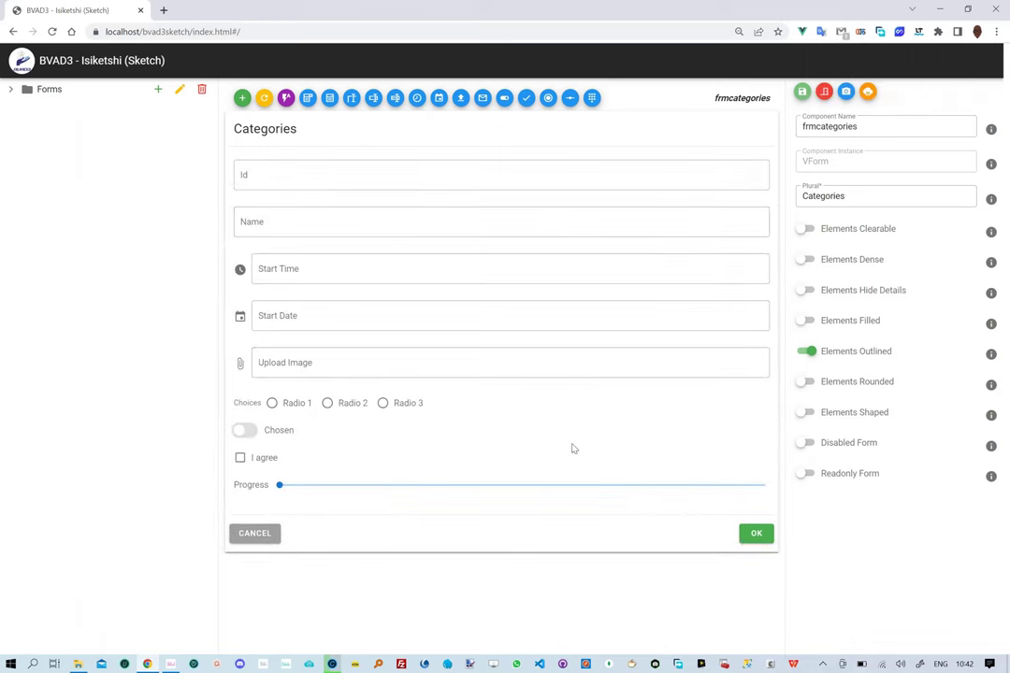
click(245, 431)
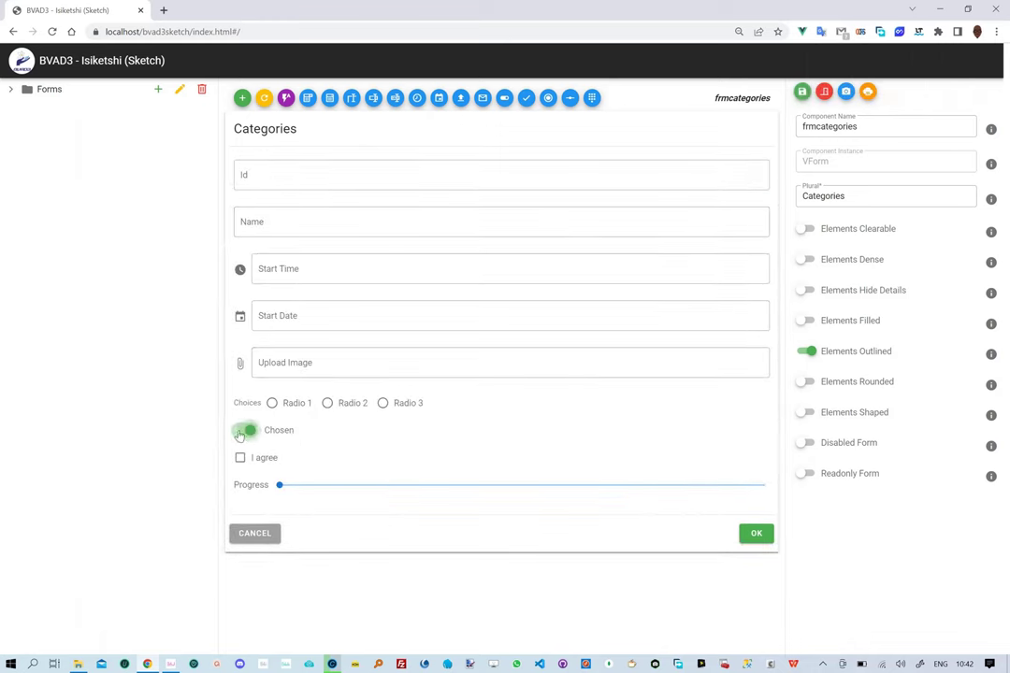
- Export the Categories form as a PNG image, open the downloaded file to inspect it, and close the image editor
click(847, 93)
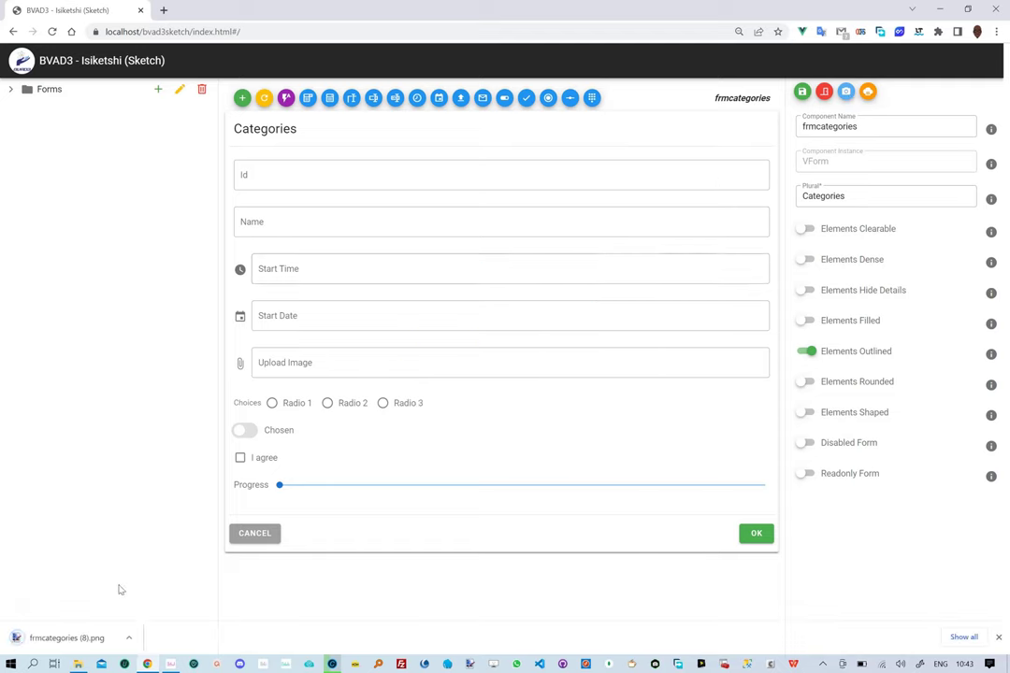
click(74, 637)
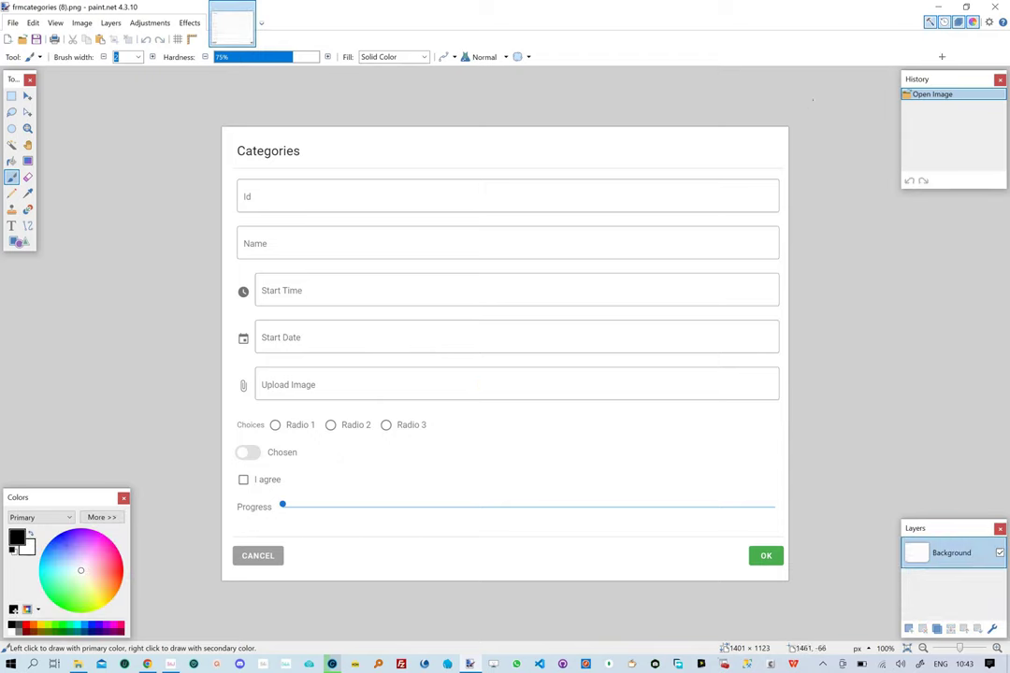
click(995, 9)
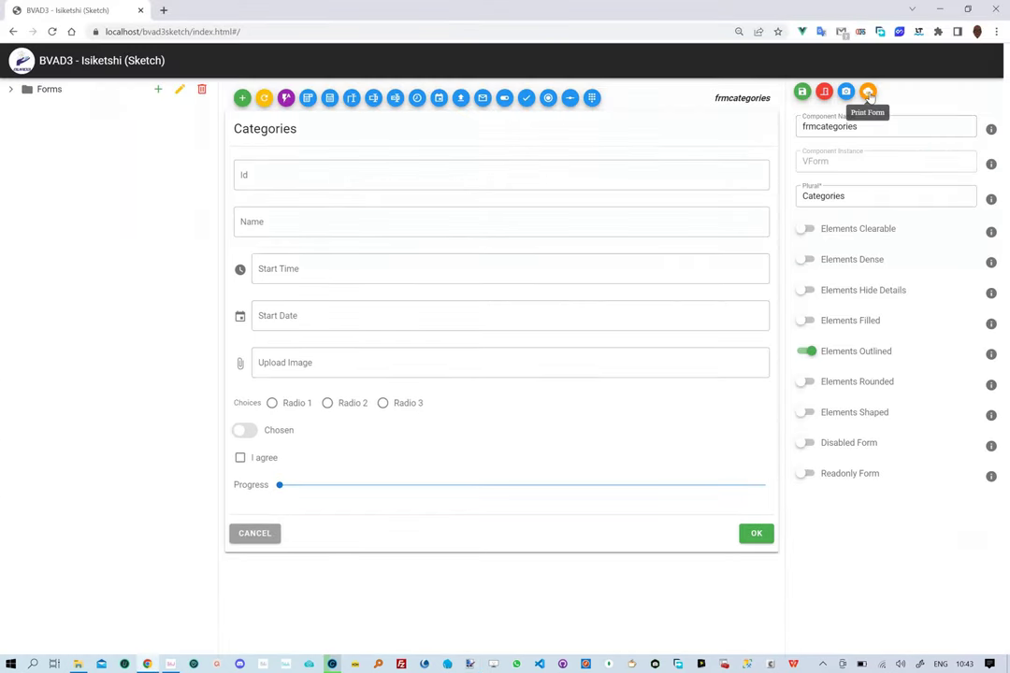
- Examine the print preview of the Categories form and its additional print settings, and close it without printing
click(868, 93)
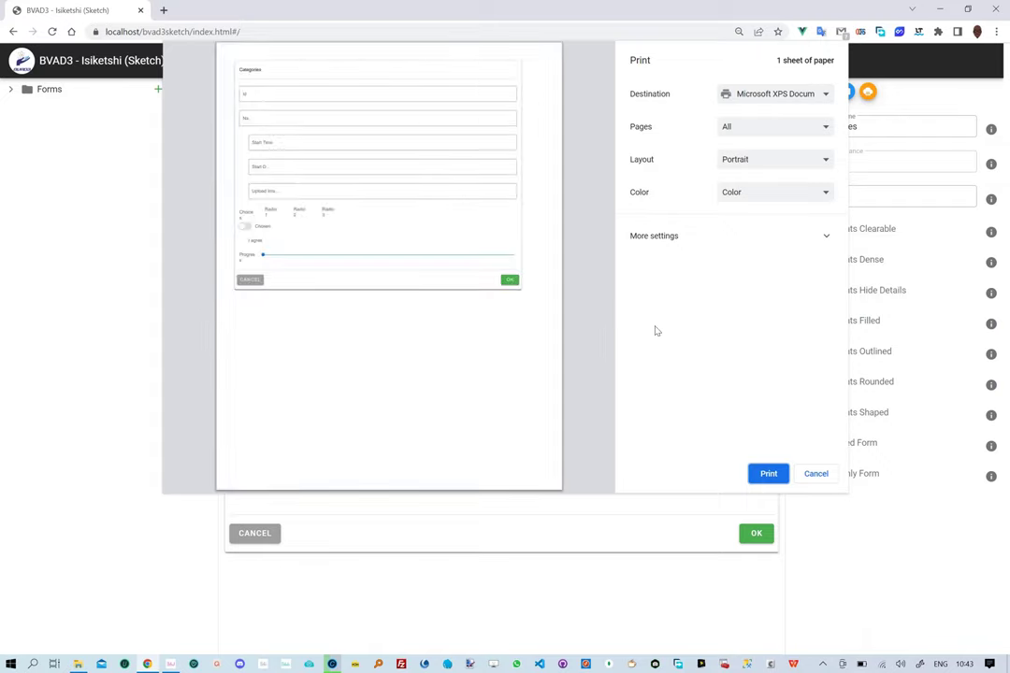
click(818, 243)
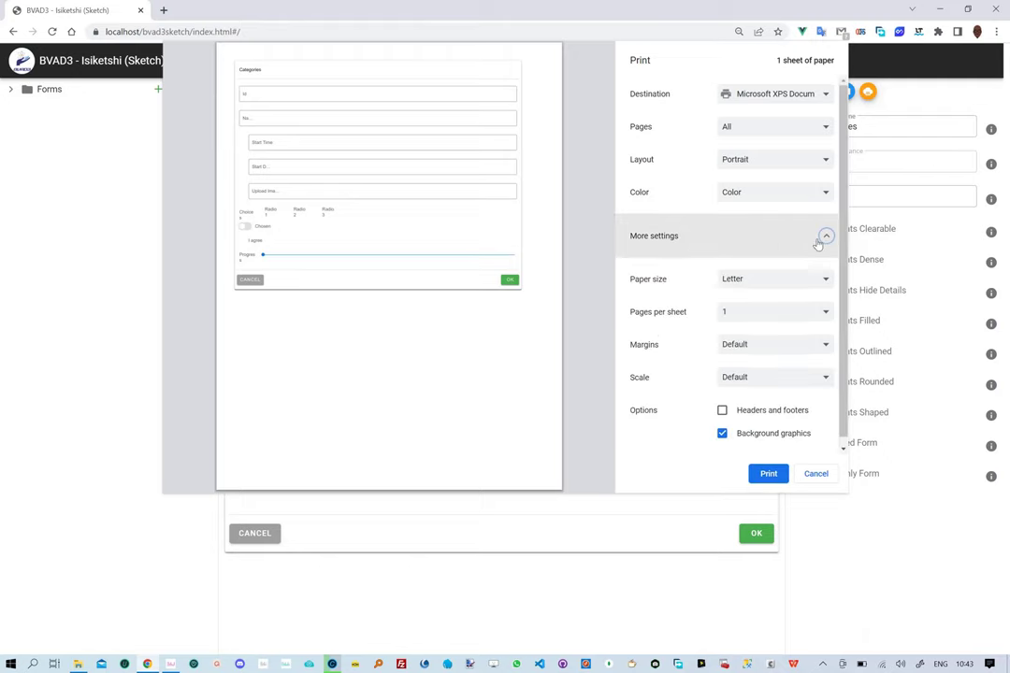
click(722, 411)
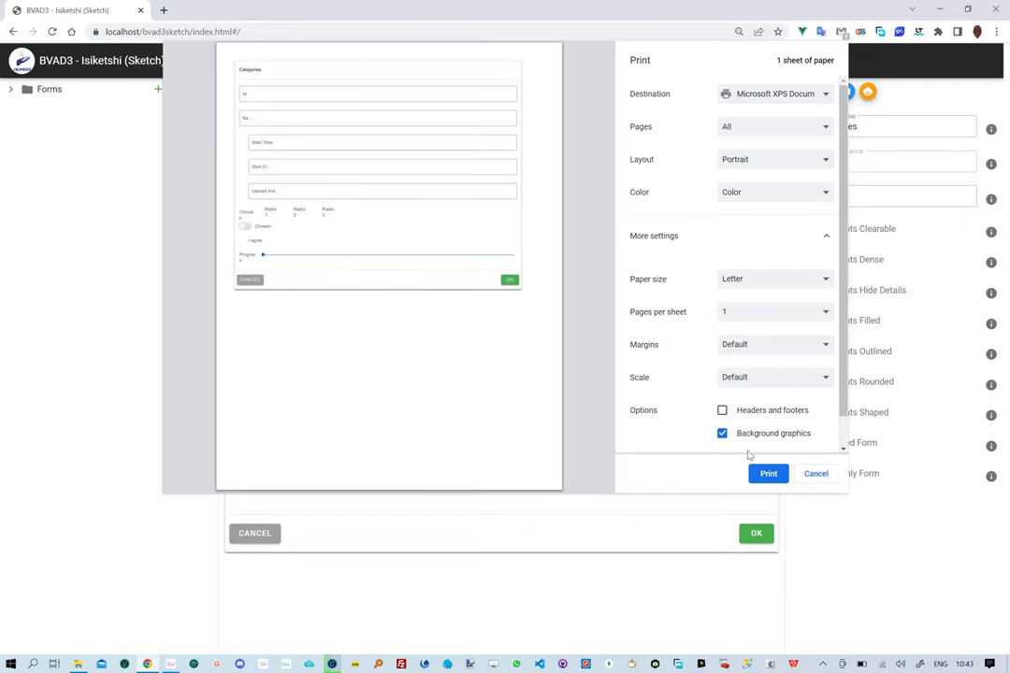
click(815, 476)
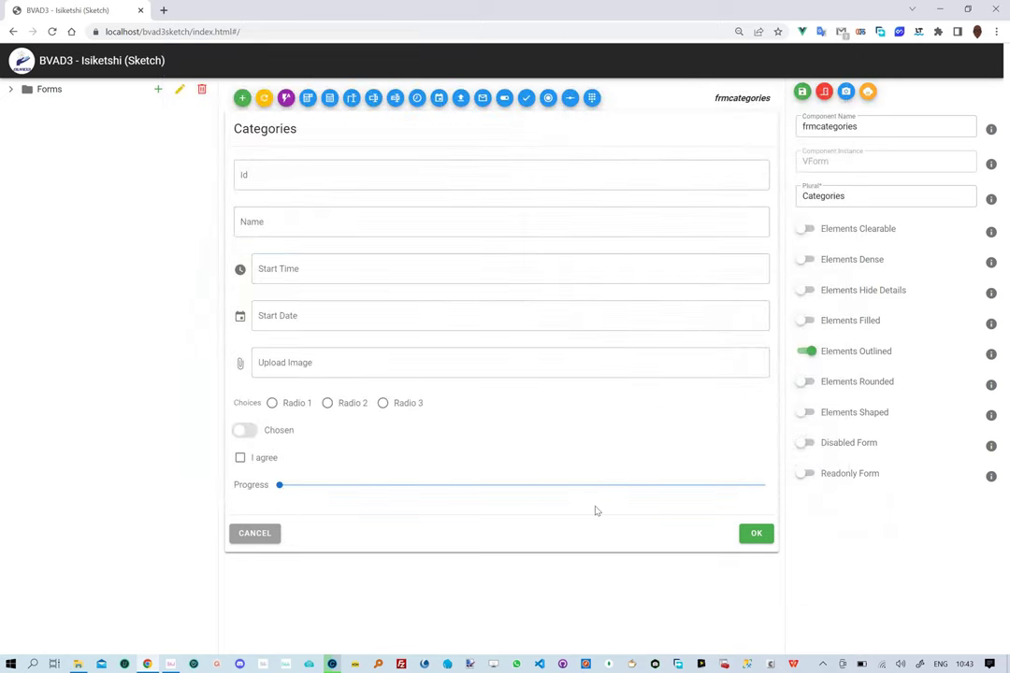